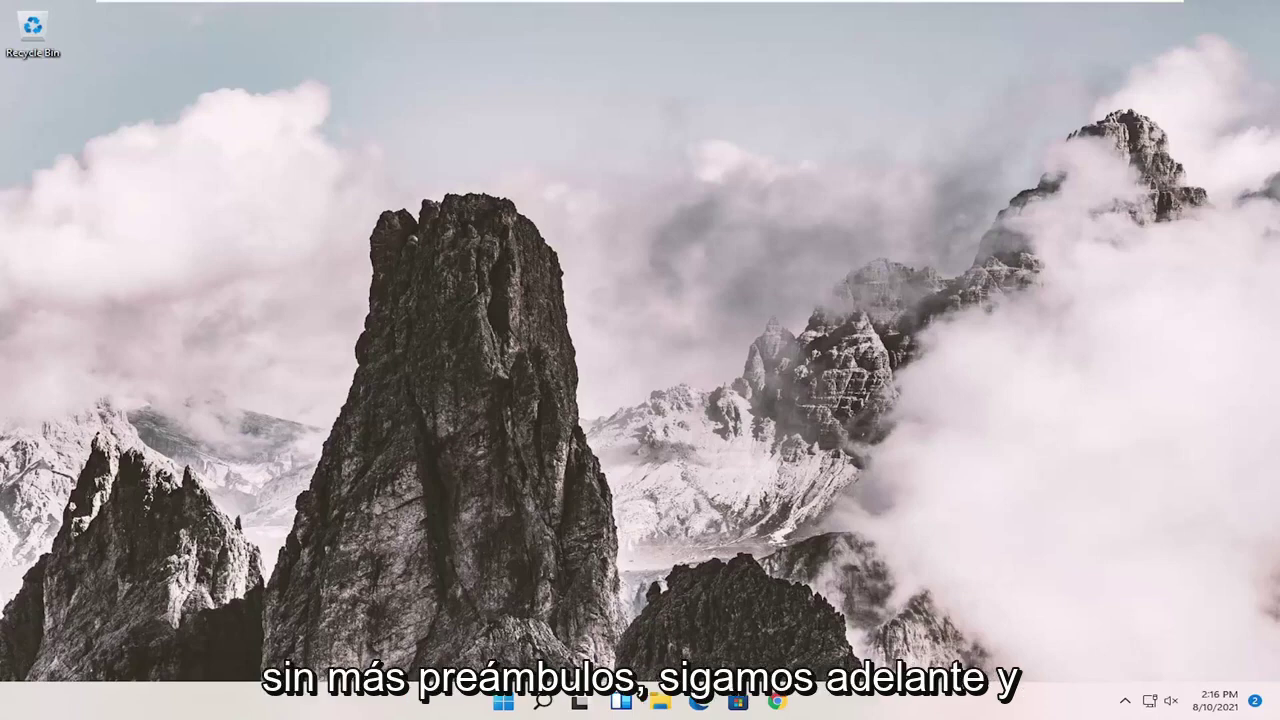
Search for regedit and run Registry Editor as administrator, approving the UAC prompt.
{"action": "left_click", "coordinate": [544, 701]}
{"action": "type", "text": "regedit"}
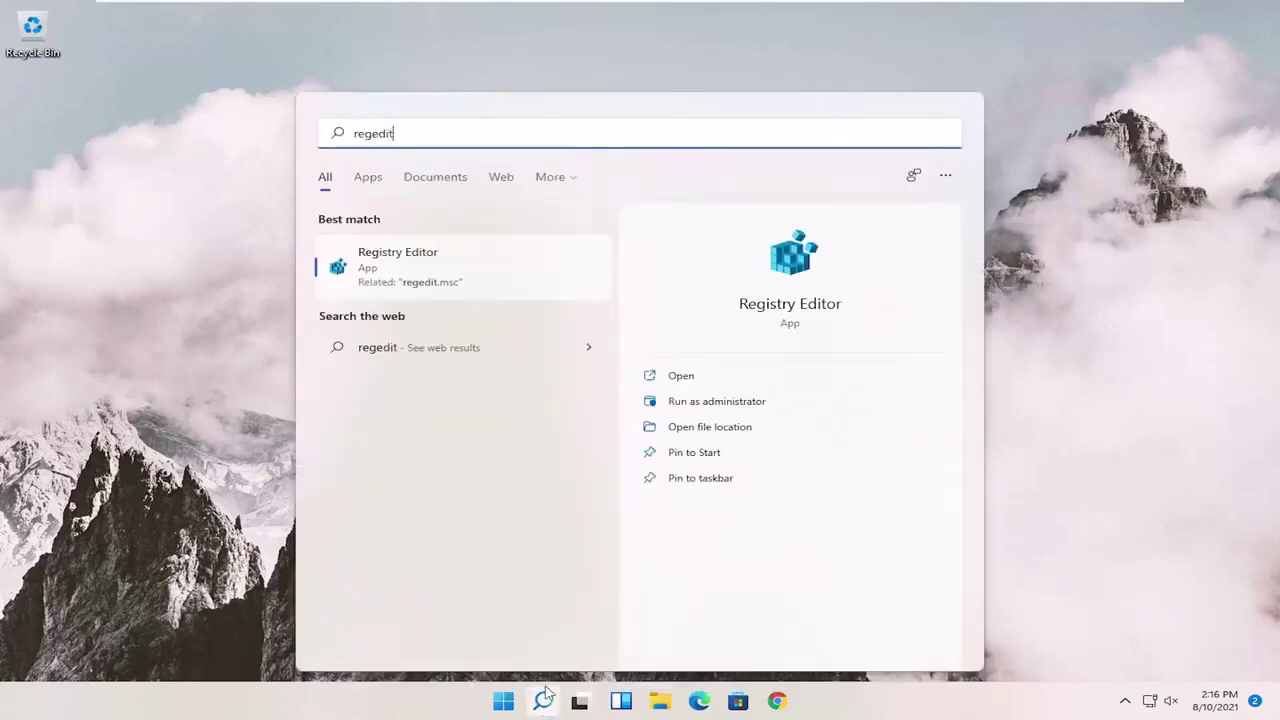
{"action": "right_click", "coordinate": [412, 264]}
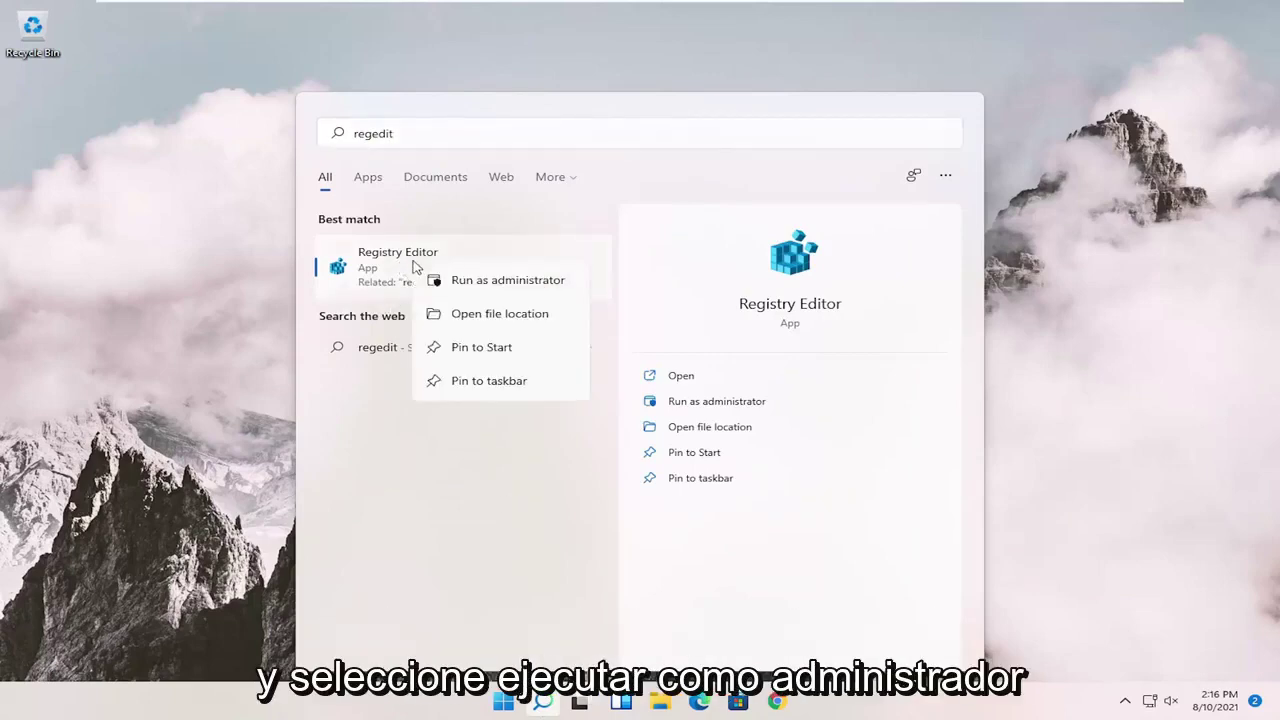
{"action": "left_click", "coordinate": [455, 283]}
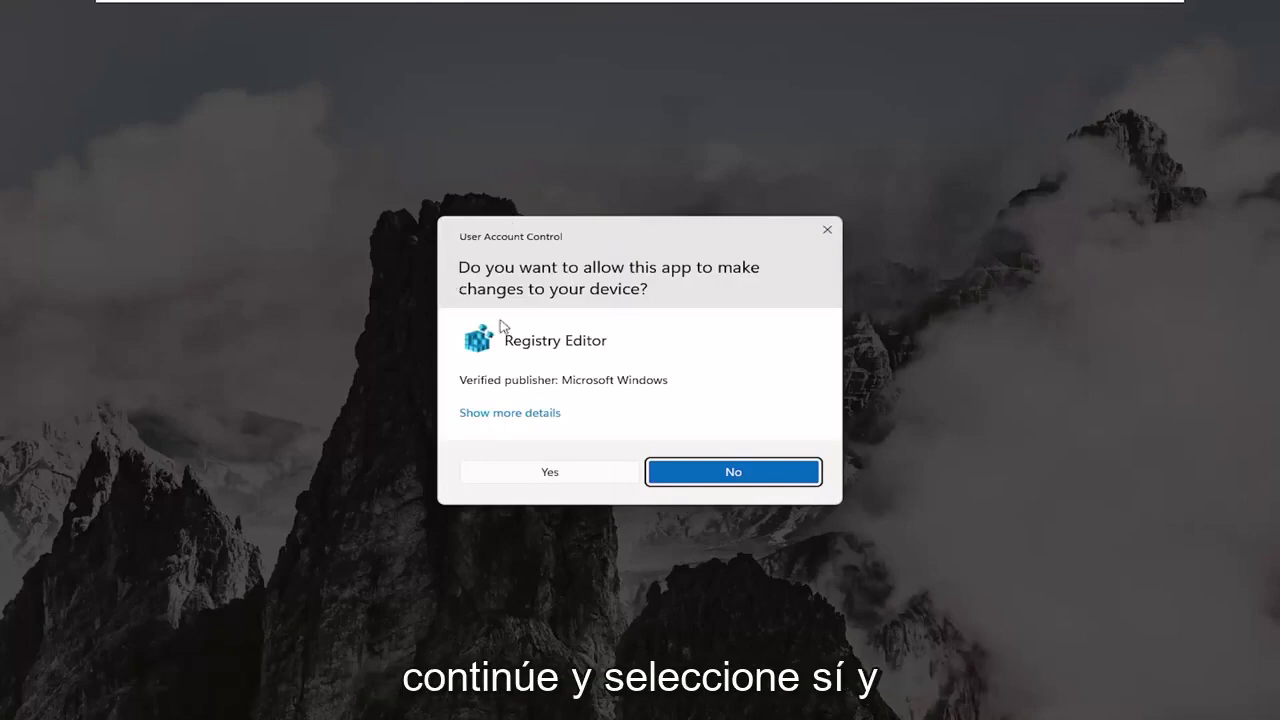
{"action": "left_click", "coordinate": [512, 472]}
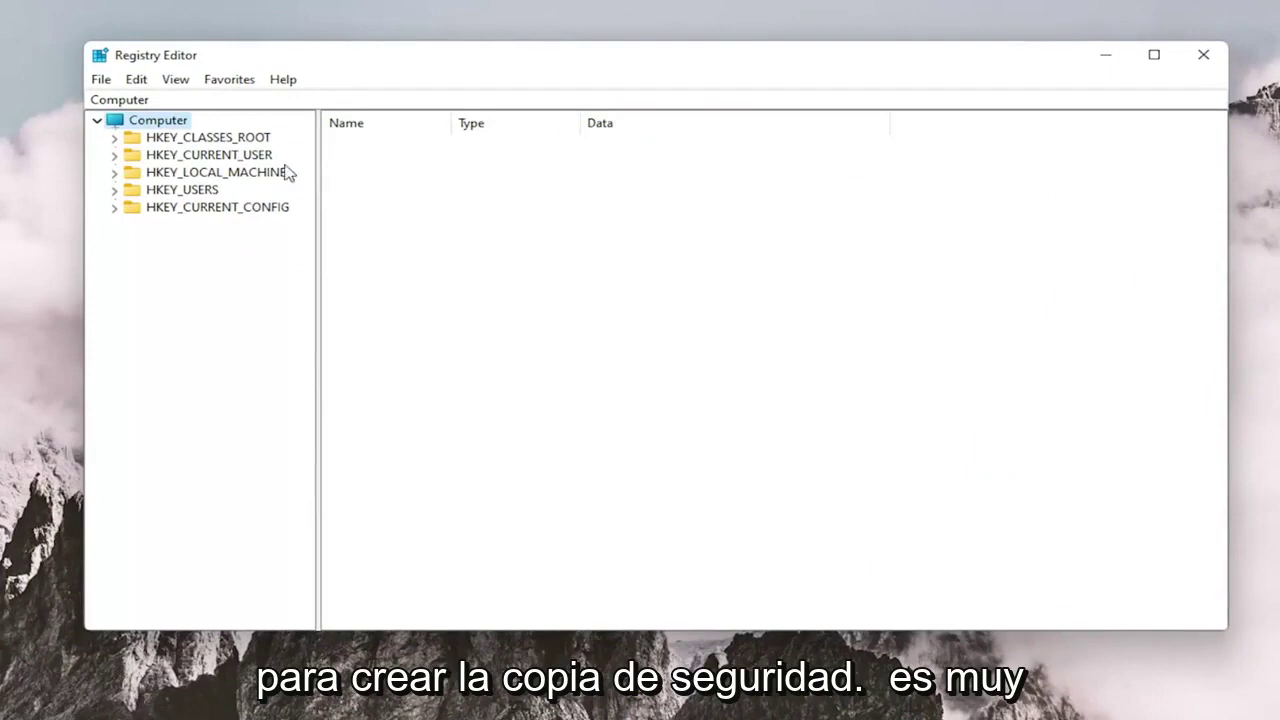
{"action": "left_click", "coordinate": [101, 79]}
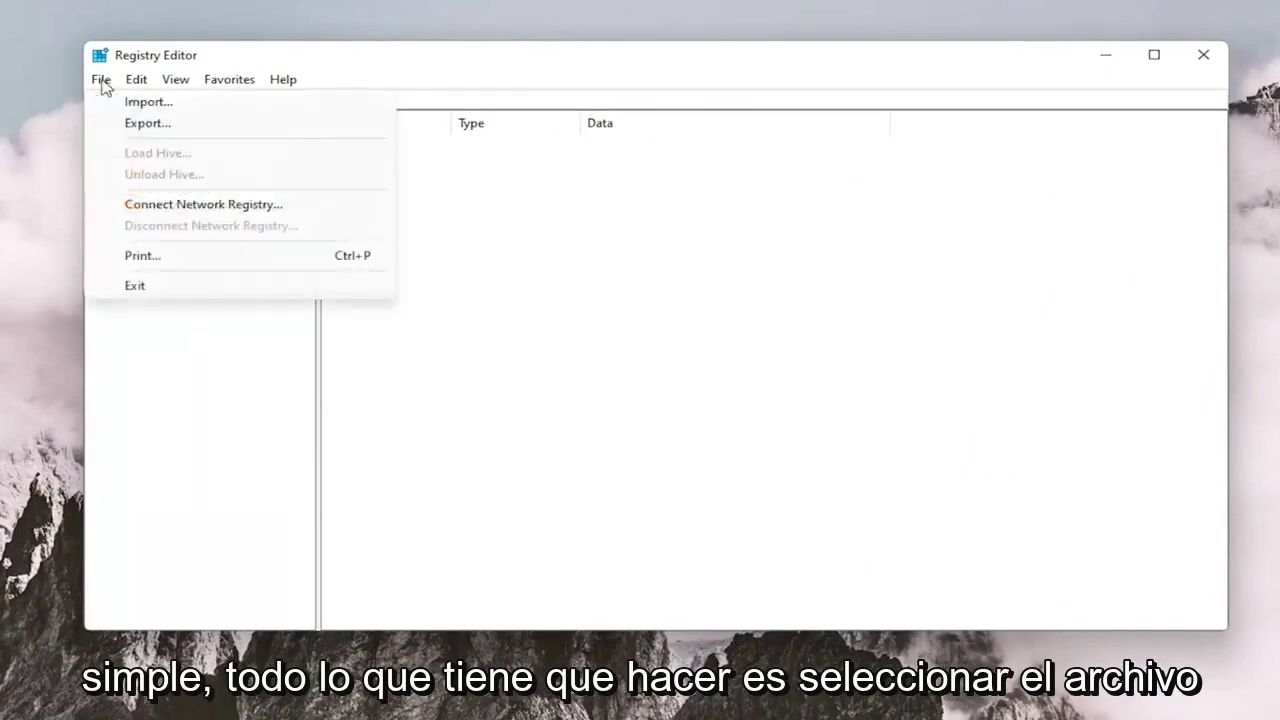
{"action": "left_click", "coordinate": [135, 123]}
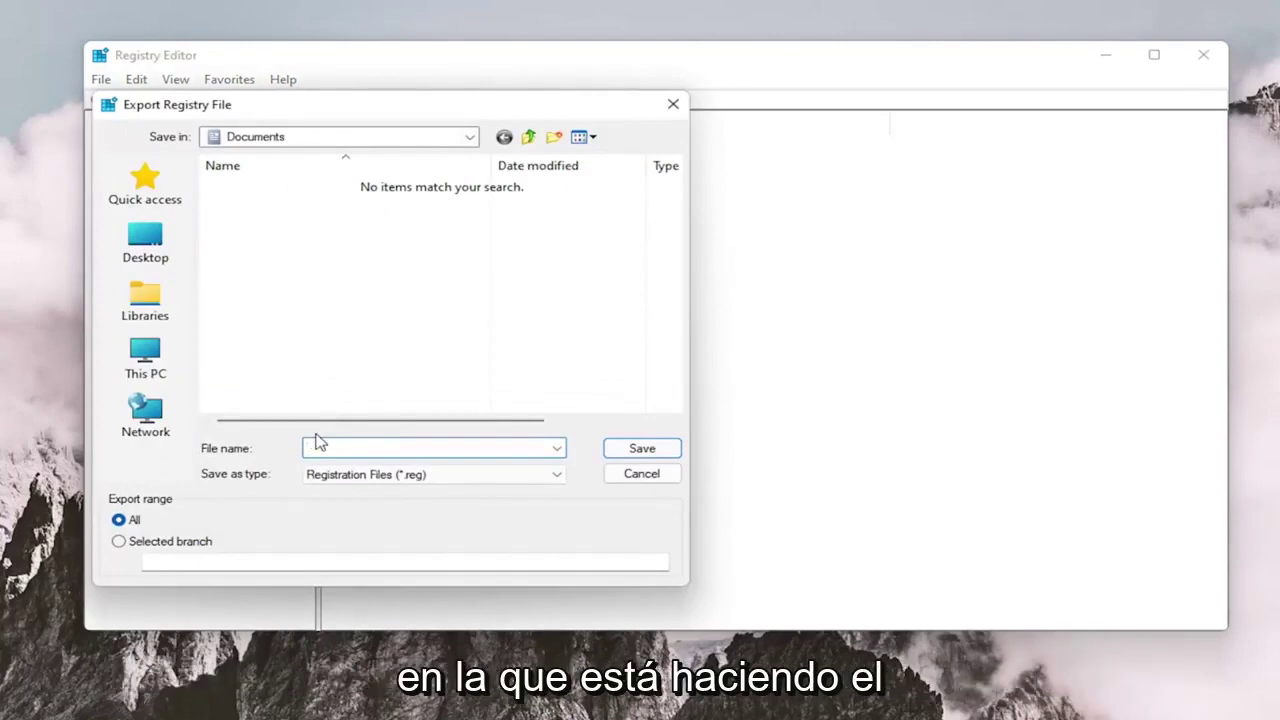
{"action": "left_click", "coordinate": [119, 521]}
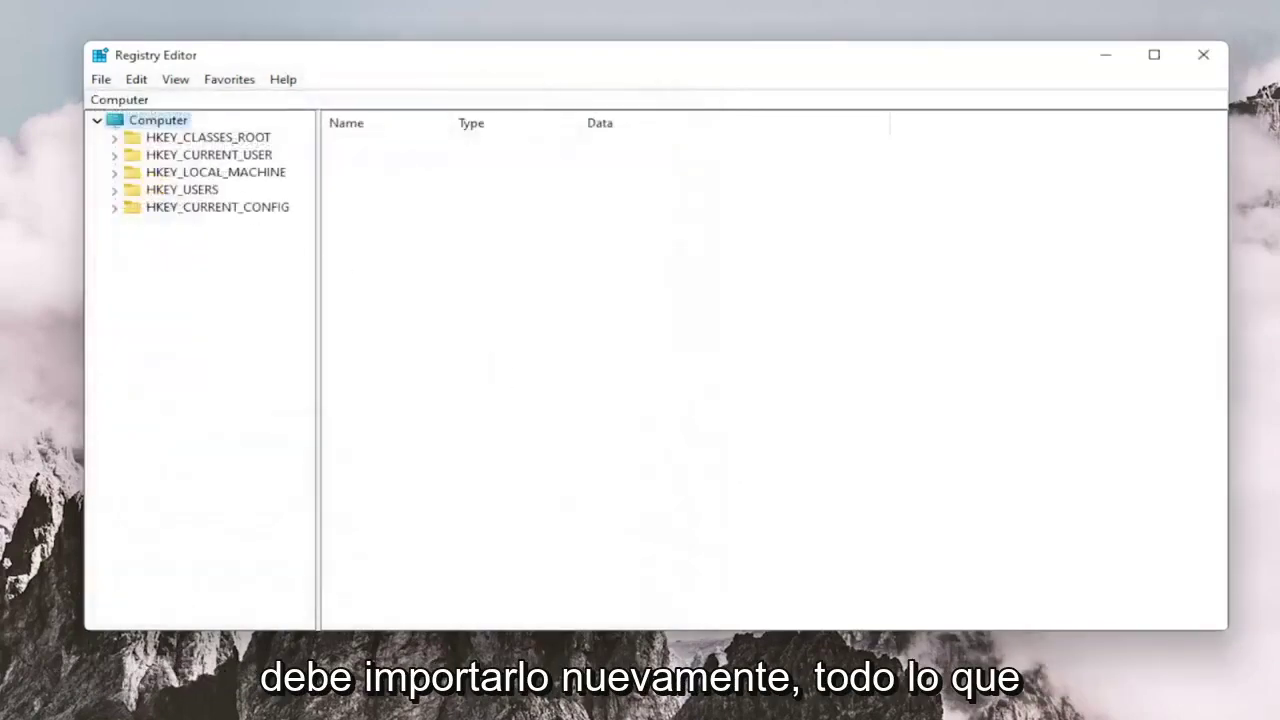
{"action": "left_click", "coordinate": [92, 100]}
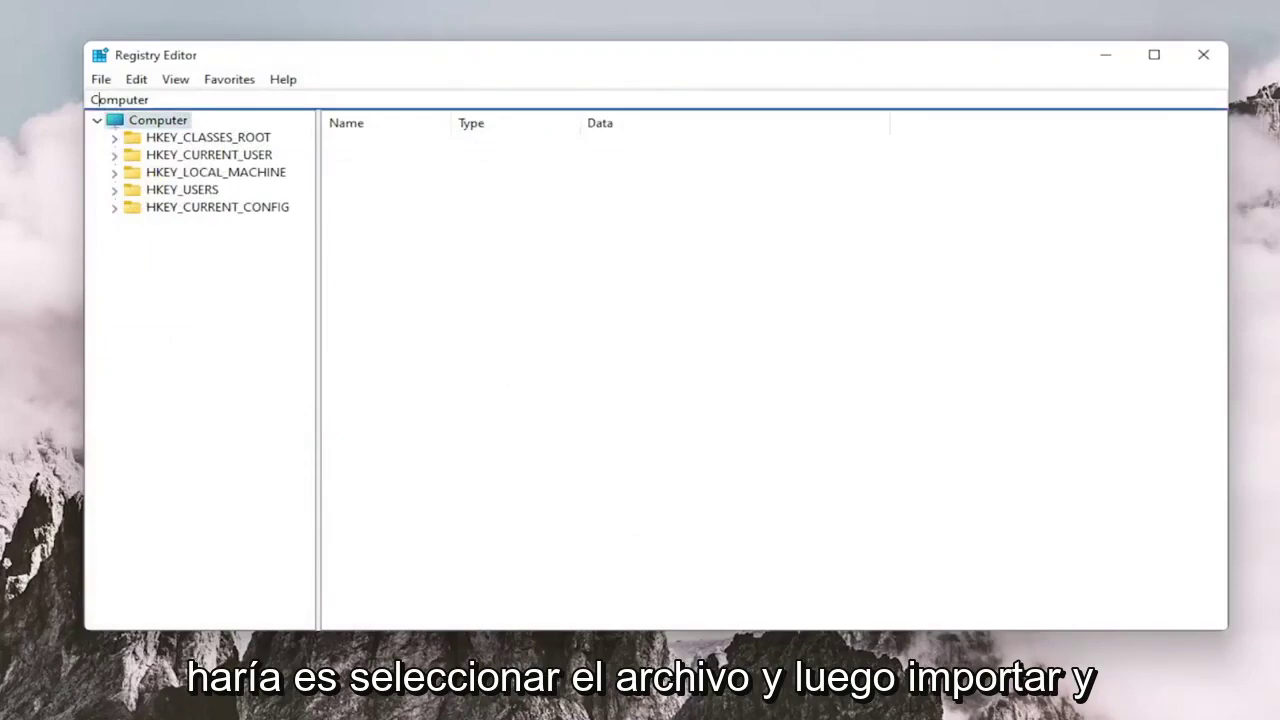
{"action": "left_click", "coordinate": [101, 79]}
{"action": "left_click", "coordinate": [140, 100]}
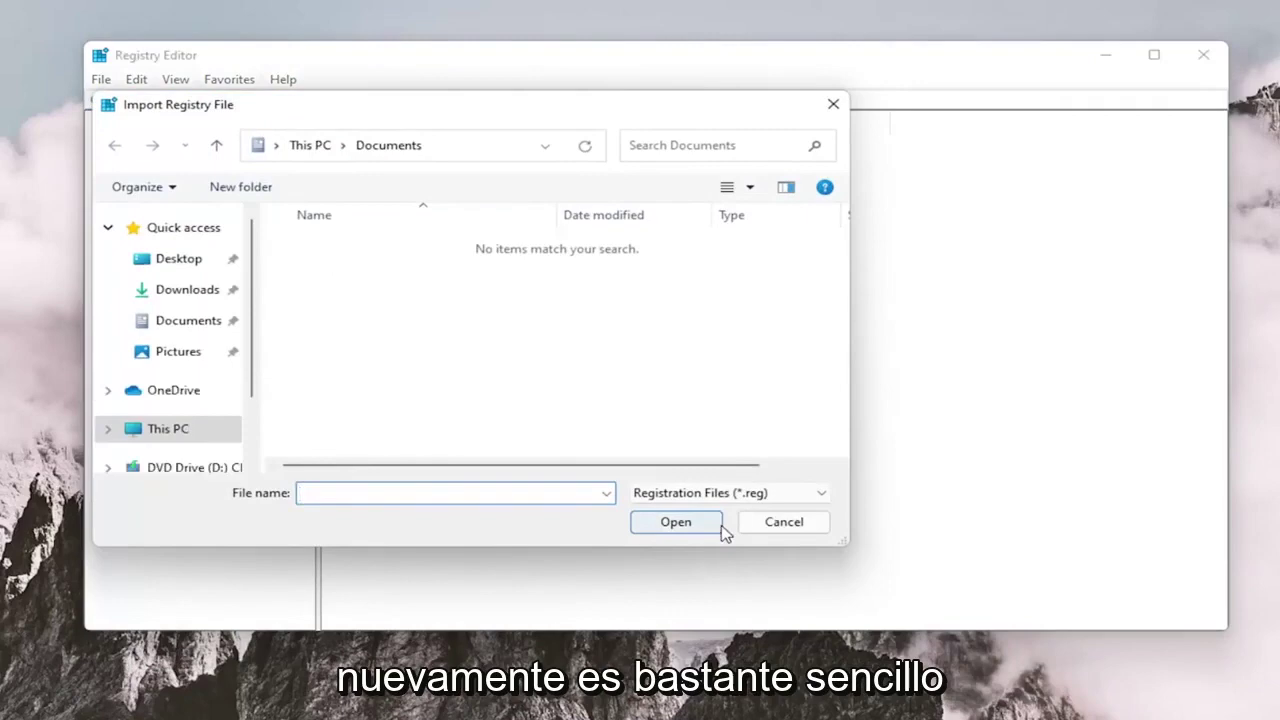
{"action": "left_click", "coordinate": [783, 521]}
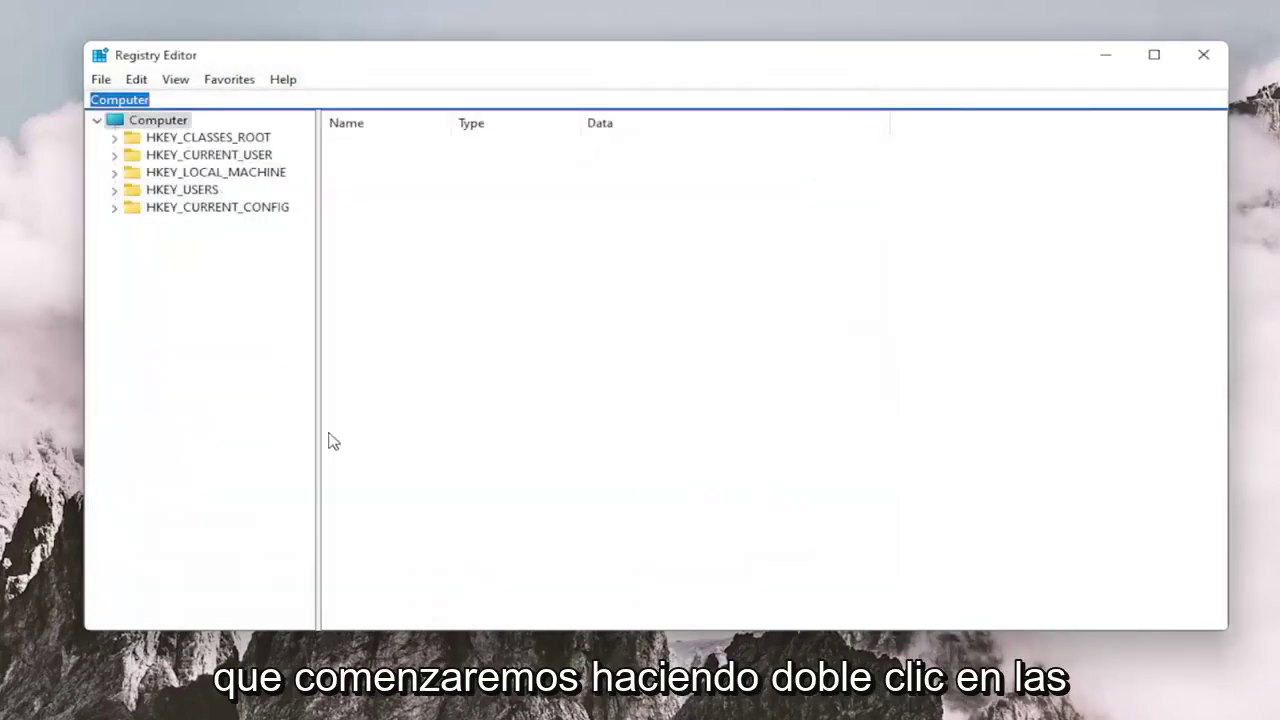
Expand HKEY_CLASSES_ROOT and jump to the Msi.Package key by typing msi.
{"action": "left_click", "coordinate": [203, 140]}
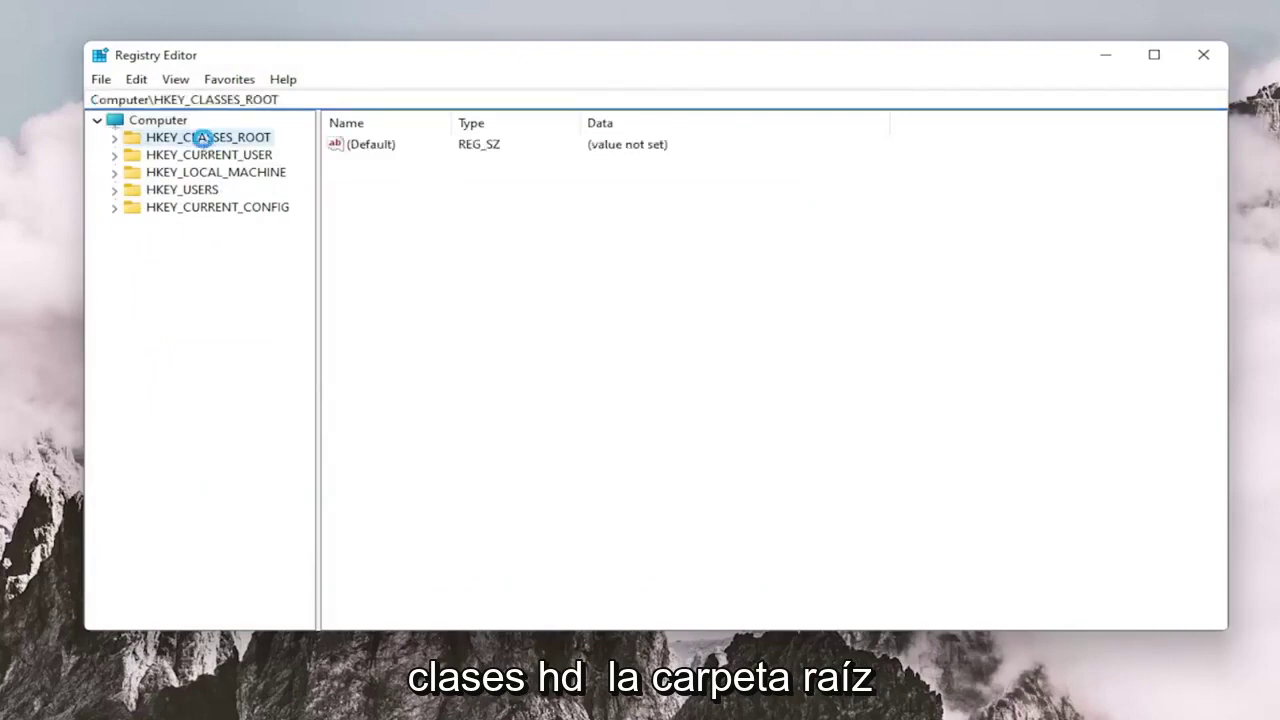
{"action": "double_click", "coordinate": [200, 139]}
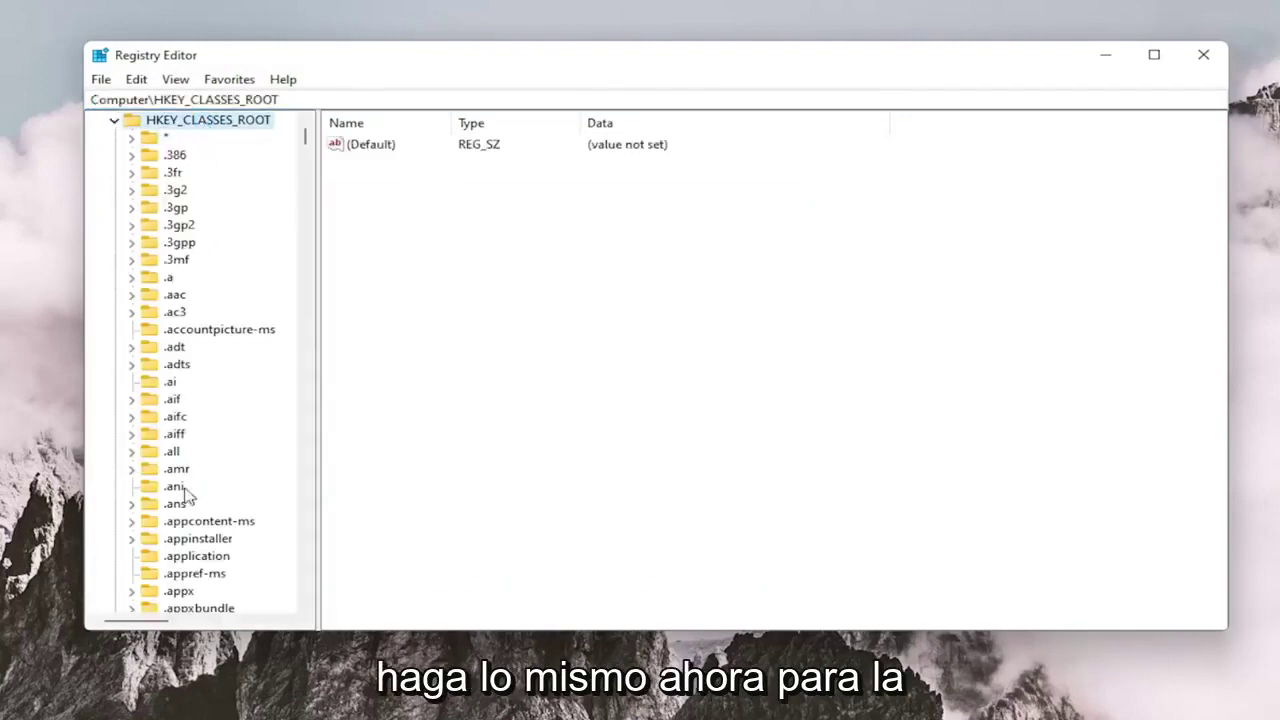
{"action": "scroll", "coordinate": [186, 494], "scroll_direction": "down", "scroll_amount": 8}
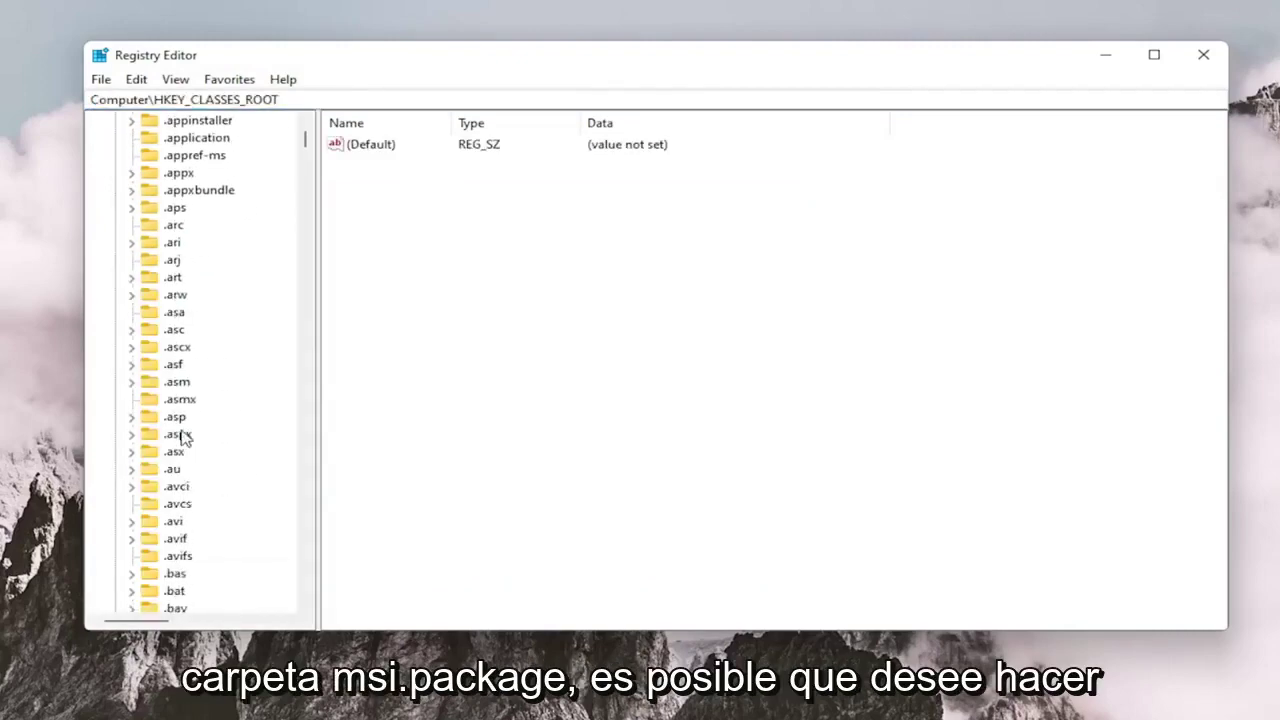
{"action": "scroll", "coordinate": [183, 436], "scroll_direction": "down", "scroll_amount": 9}
{"action": "left_click", "coordinate": [191, 277]}
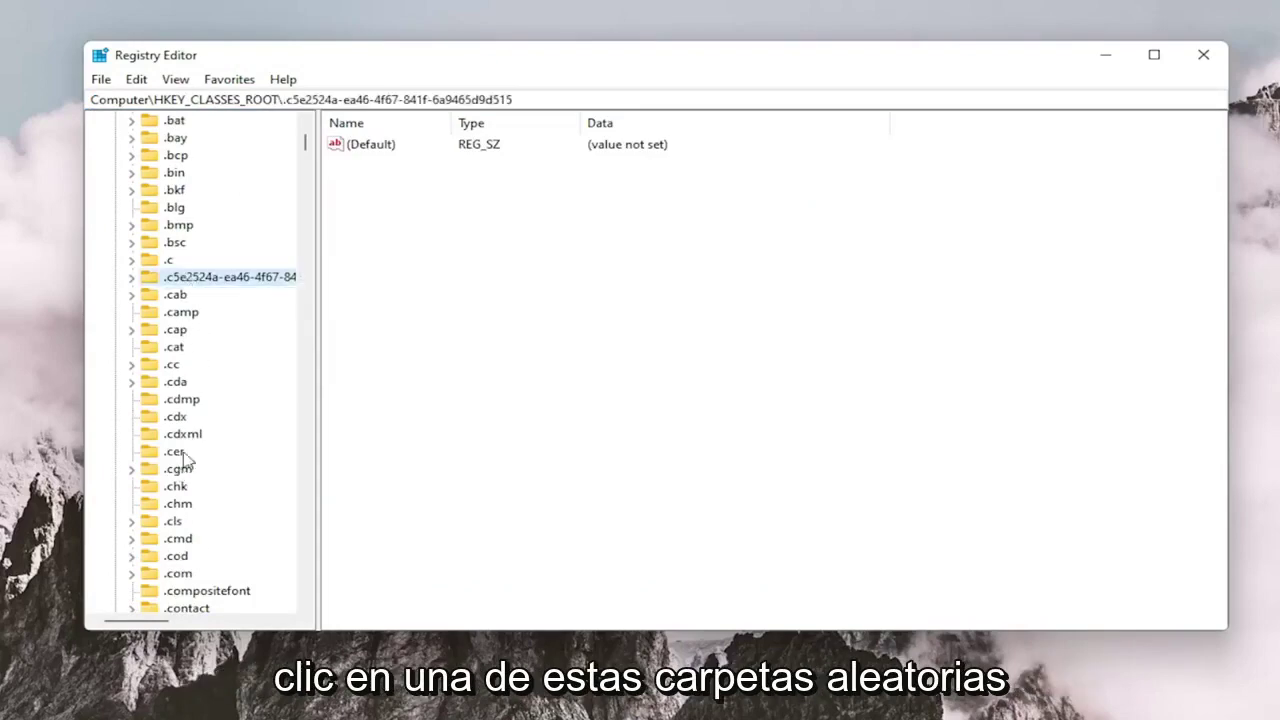
{"action": "type", "text": "msi"}
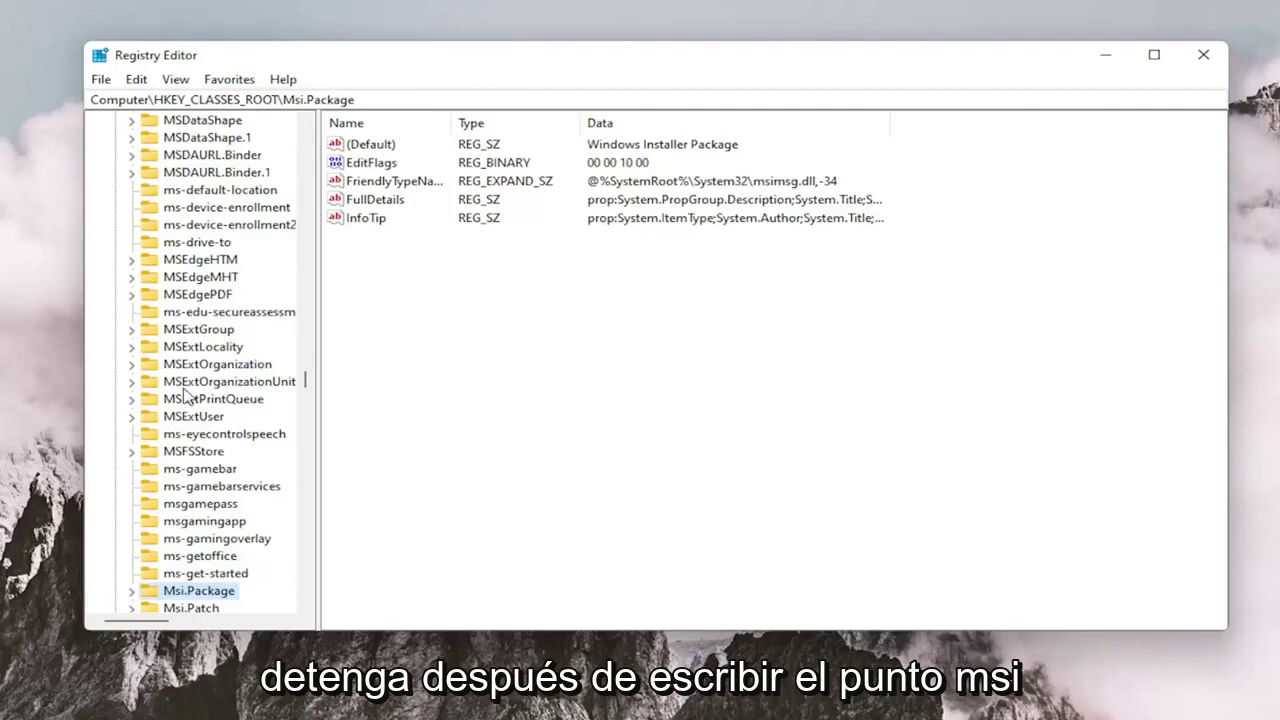
{"action": "scroll", "coordinate": [184, 504], "scroll_direction": "down", "scroll_amount": 1}
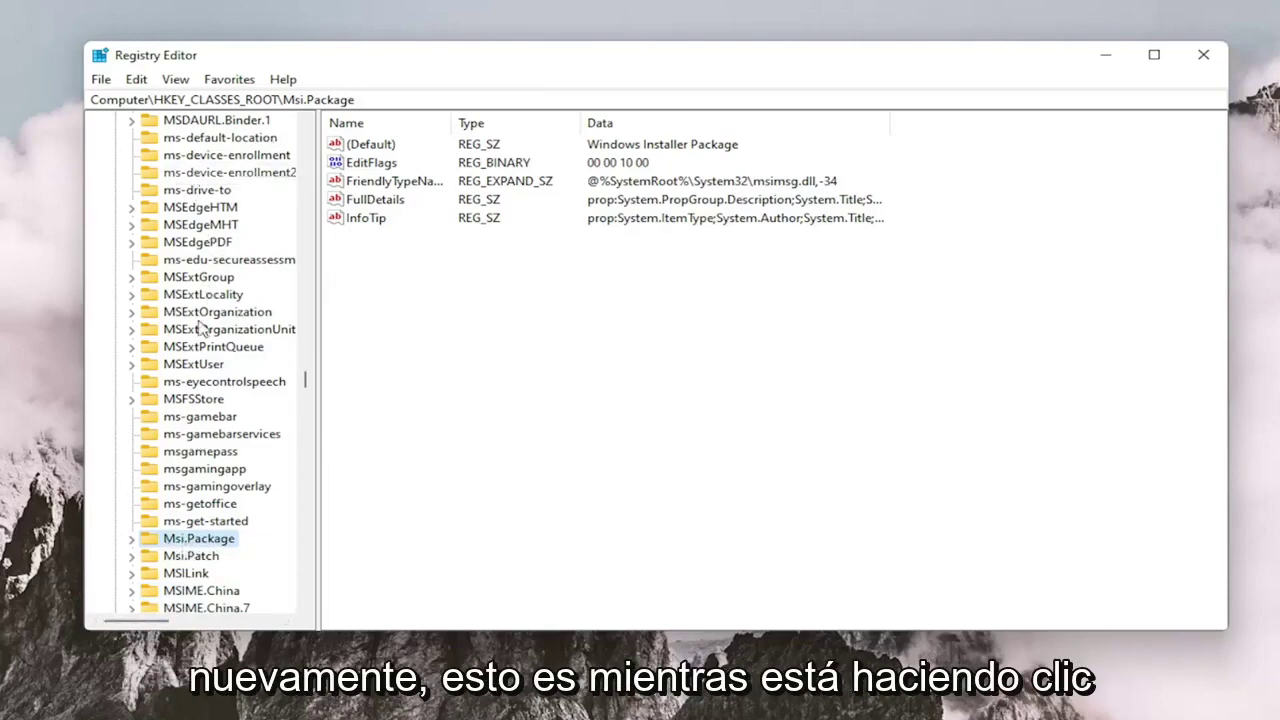
{"action": "scroll", "coordinate": [212, 180], "scroll_direction": "up", "scroll_amount": 4}
{"action": "scroll", "coordinate": [200, 380], "scroll_direction": "down", "scroll_amount": 8}
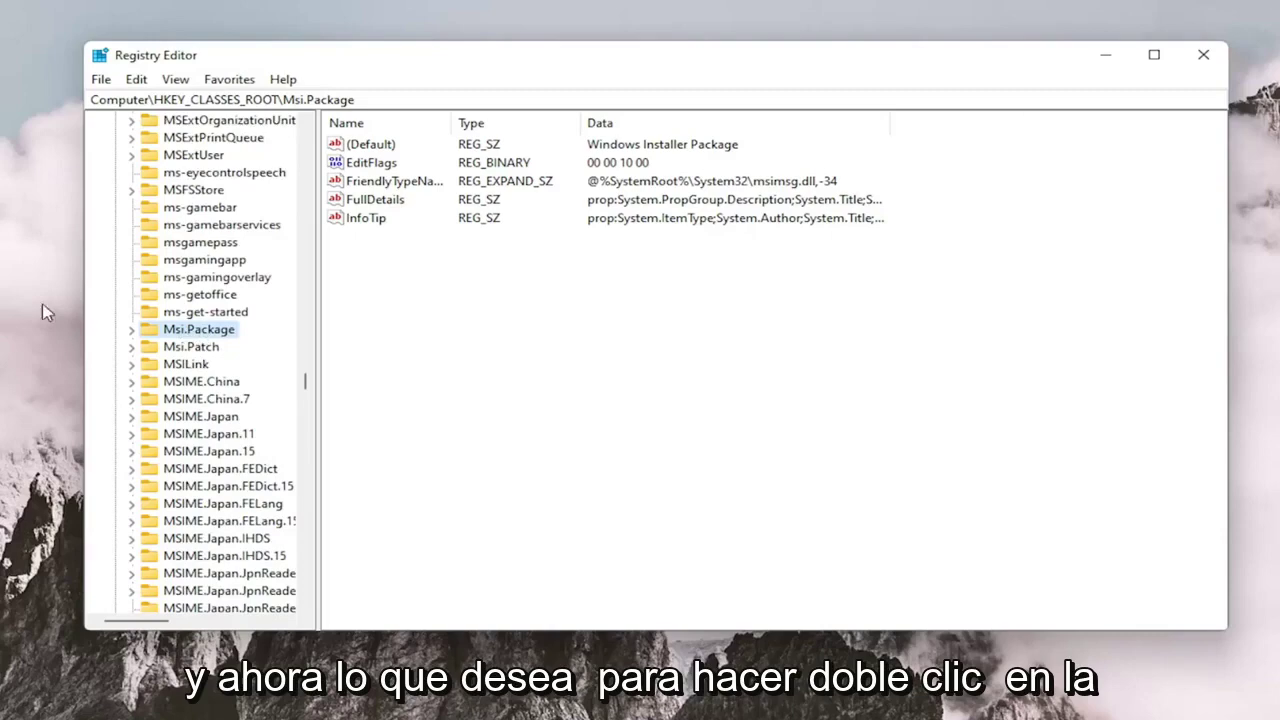
Expand Msi.Package\shell and create a new key under it named runas.
{"action": "double_click", "coordinate": [187, 335]}
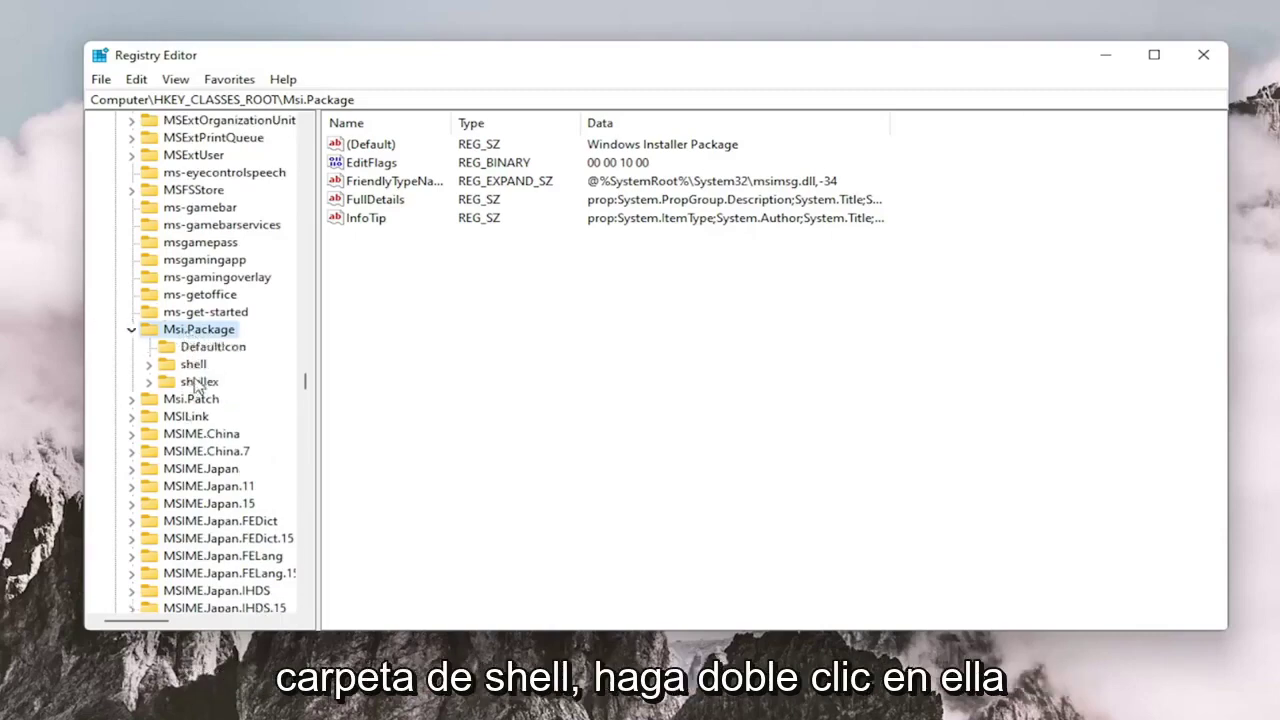
{"action": "double_click", "coordinate": [194, 365]}
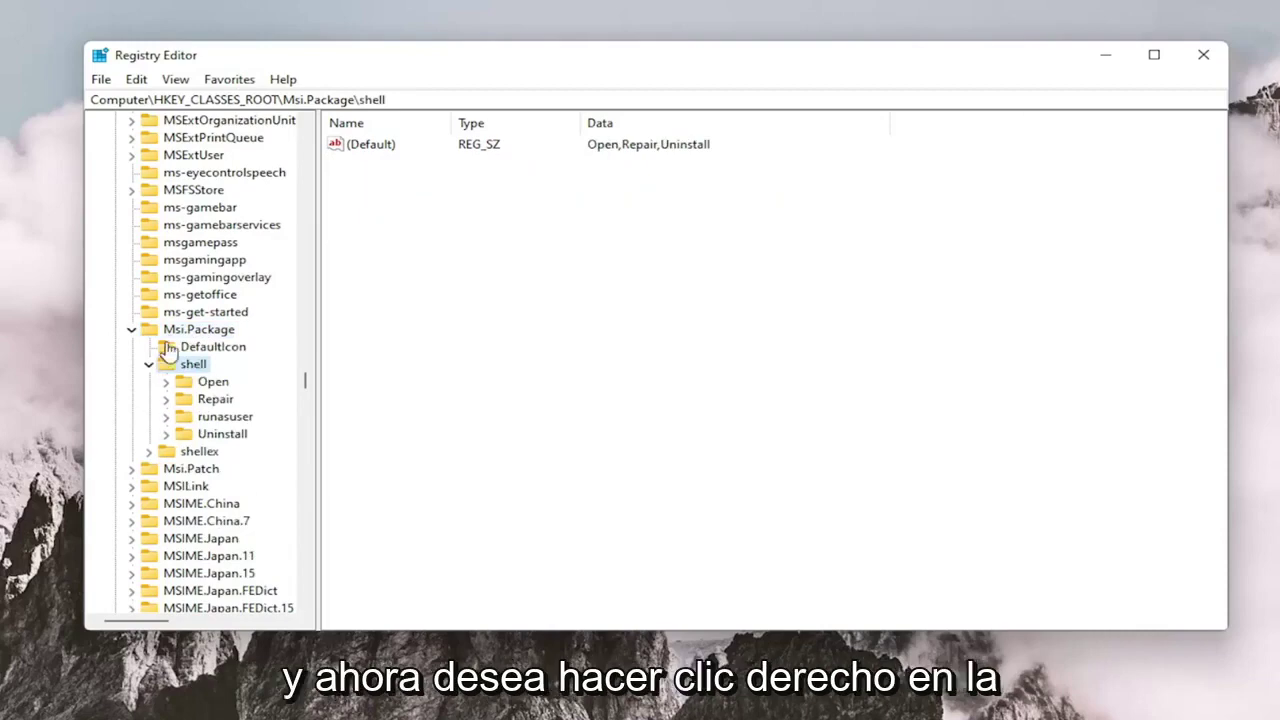
{"action": "right_click", "coordinate": [194, 368]}
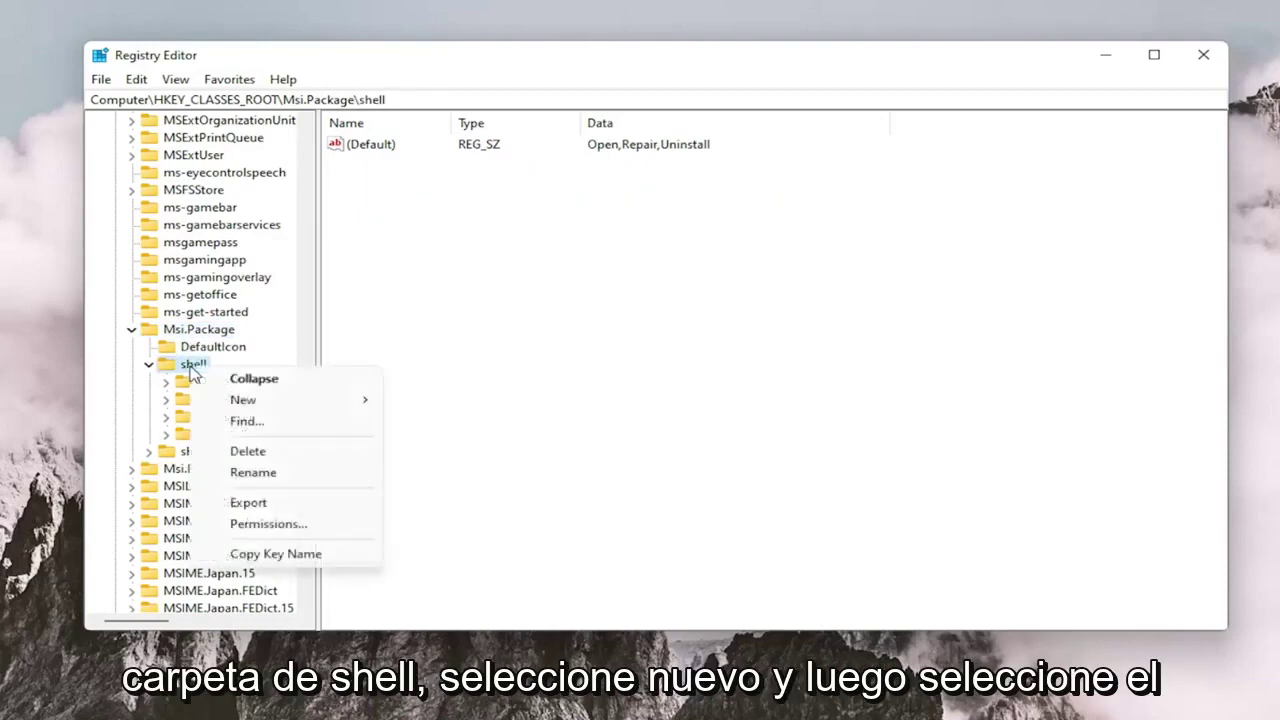
{"action": "mouse_move", "coordinate": [373, 414]}
{"action": "left_click", "coordinate": [468, 404]}
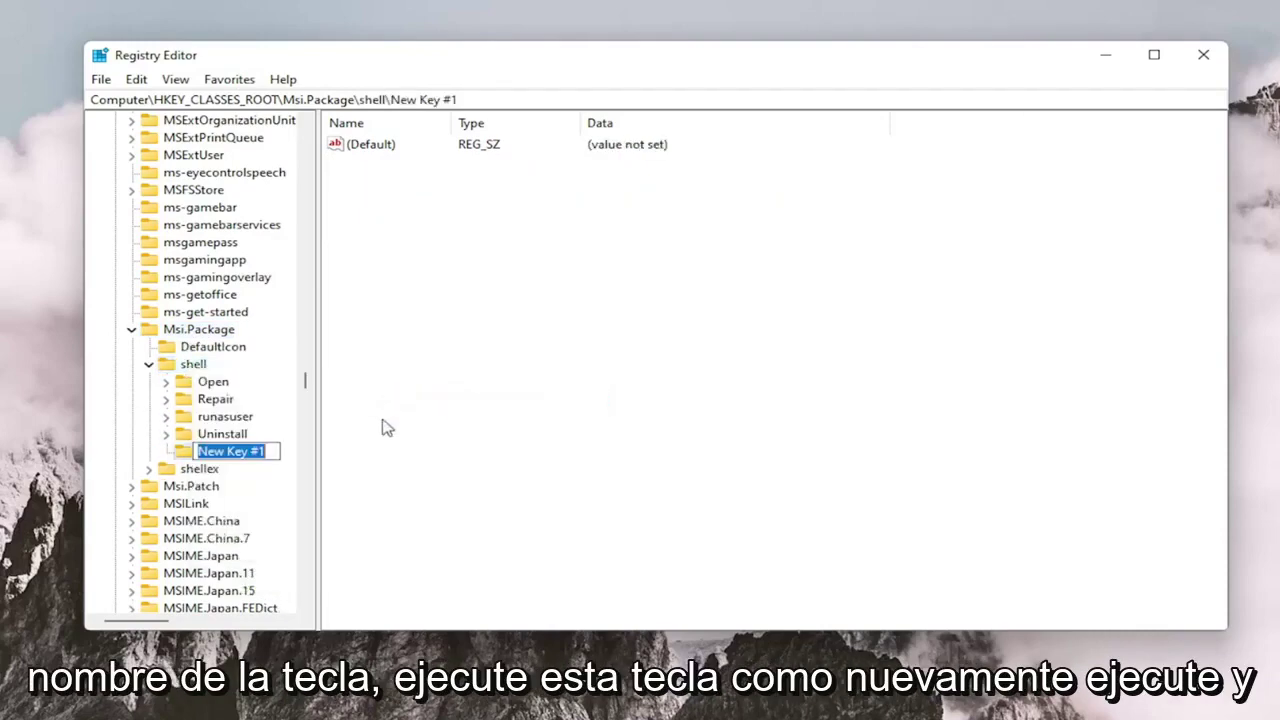
{"action": "type", "text": "runas"}
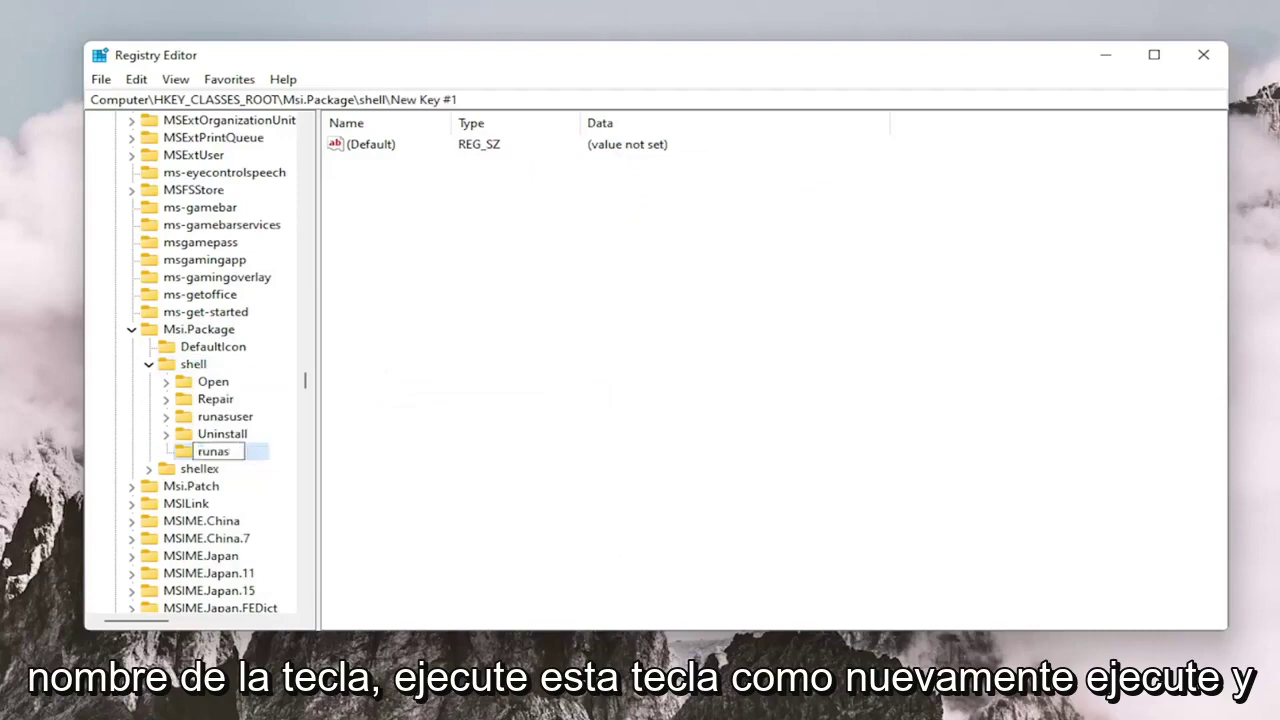
{"action": "key", "text": "Return"}
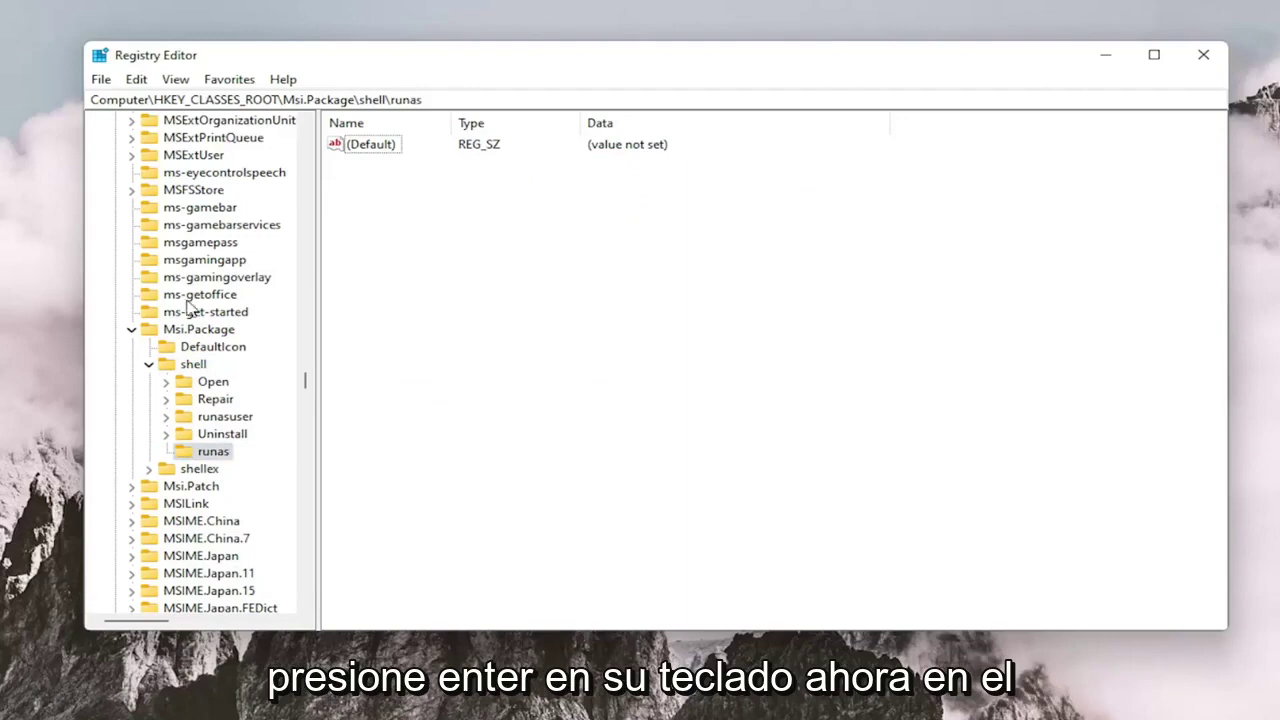
Set the runas key's (Default) value data to 'install as &administrator'.
{"action": "left_click", "coordinate": [365, 147]}
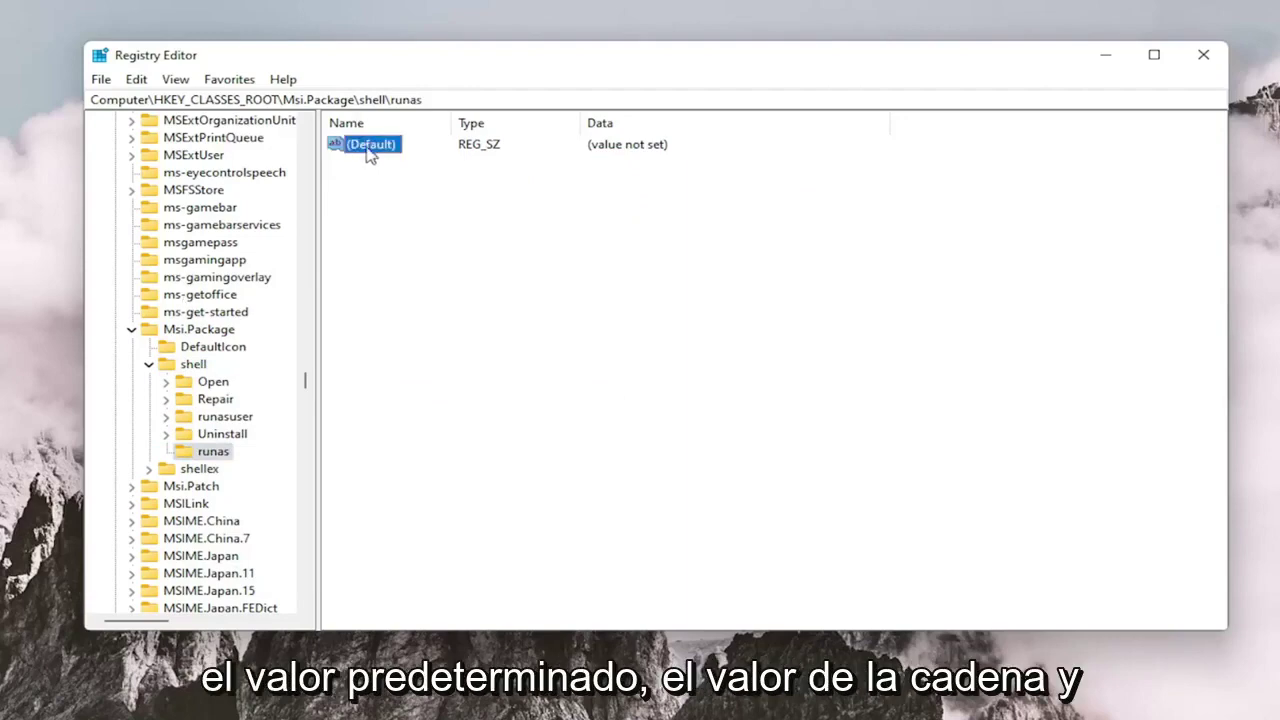
{"action": "double_click", "coordinate": [381, 149]}
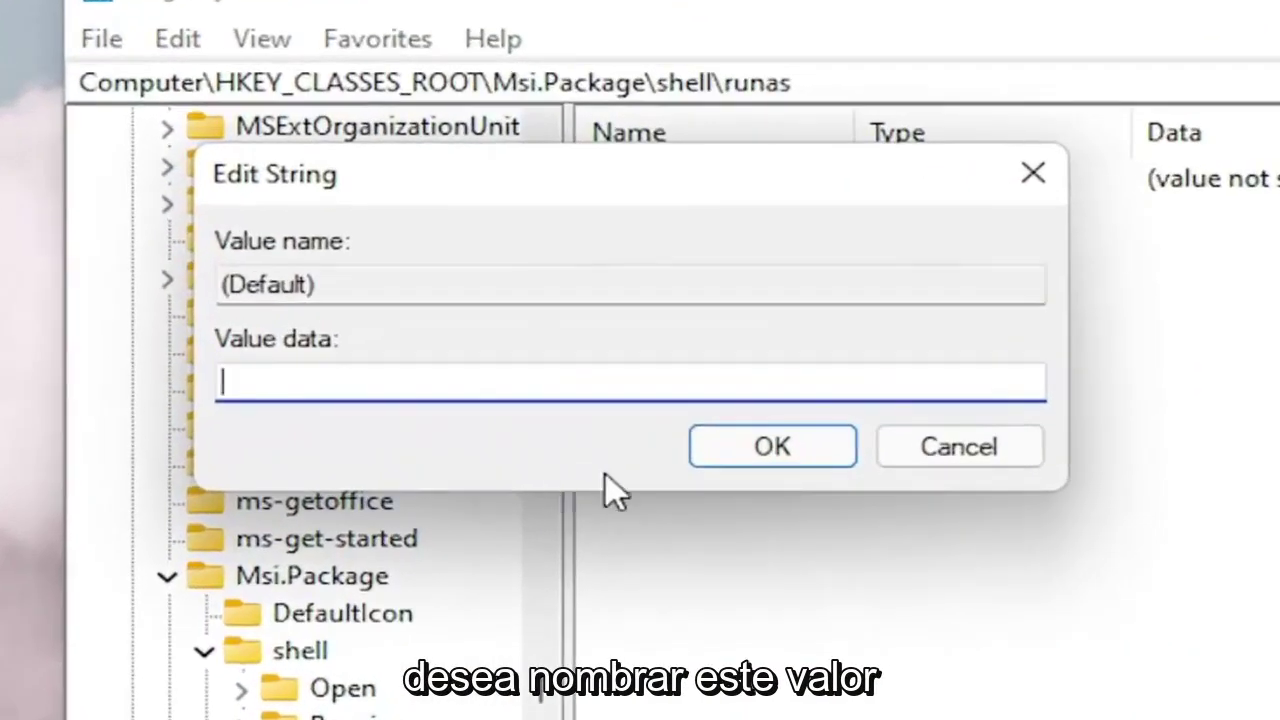
{"action": "type", "text": "install as "}
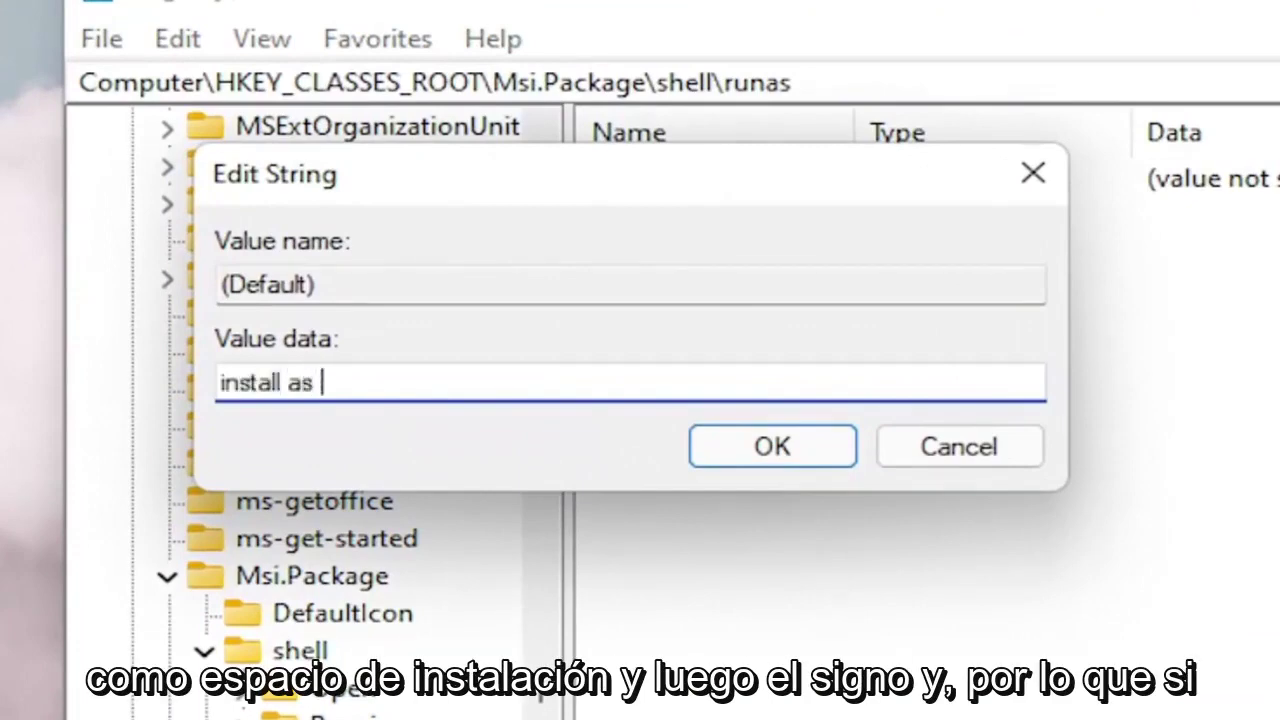
{"action": "type", "text": "&"}
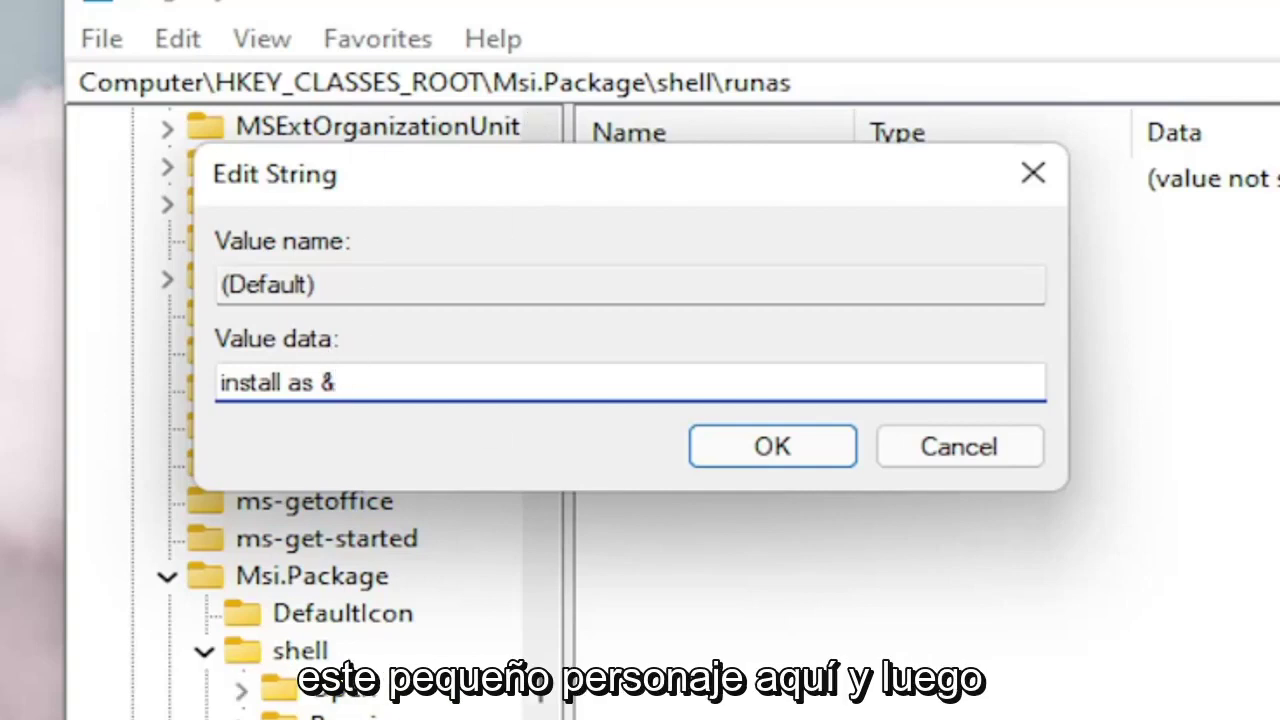
{"action": "type", "text": "admini"}
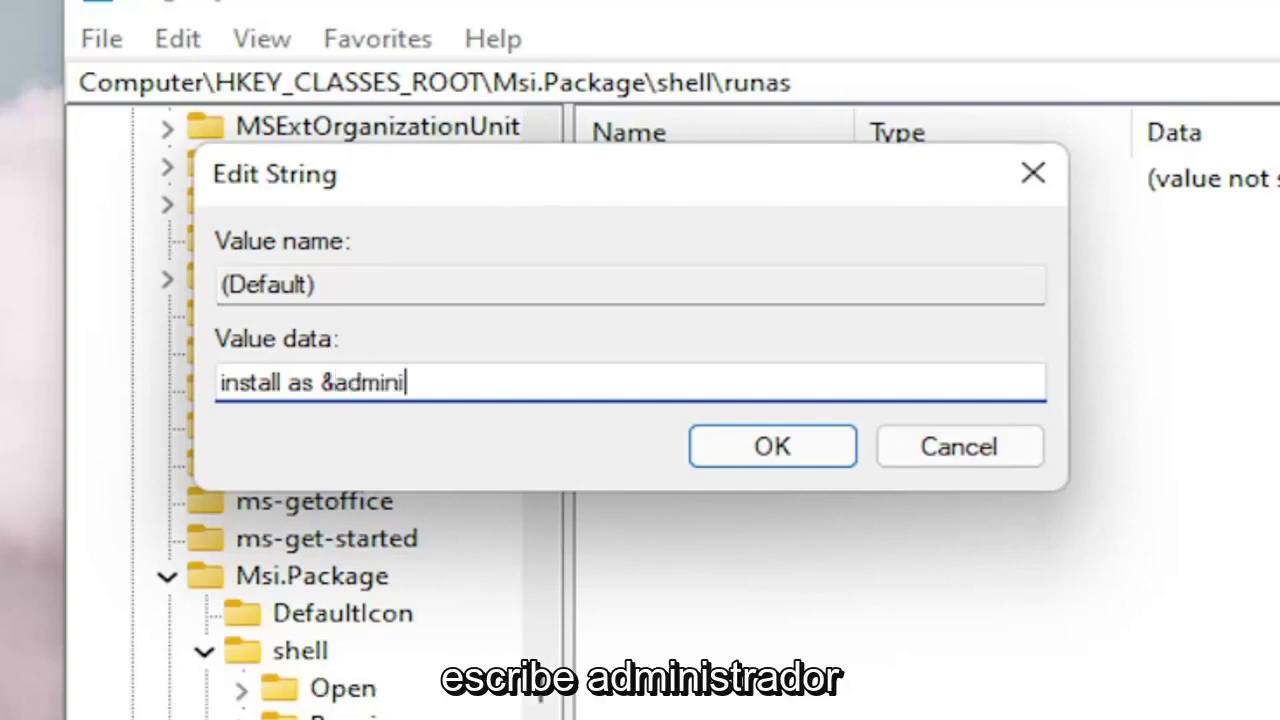
{"action": "type", "text": "strator"}
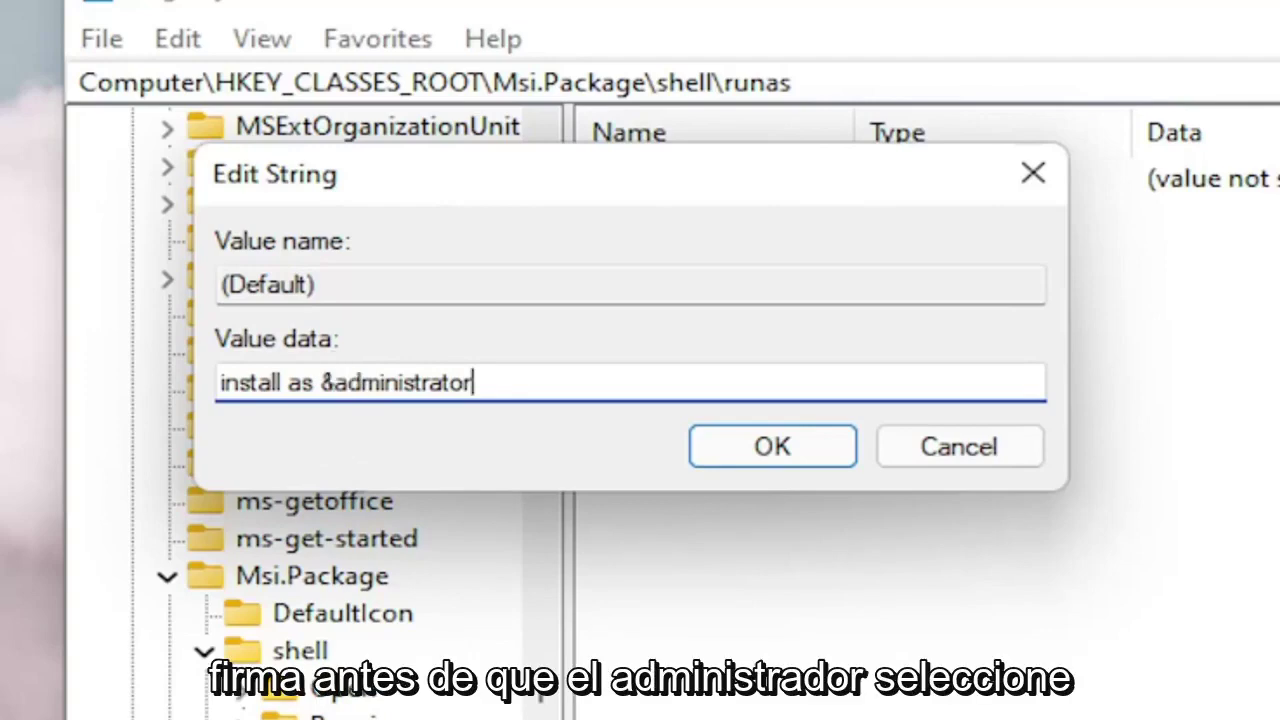
{"action": "left_click", "coordinate": [761, 452]}
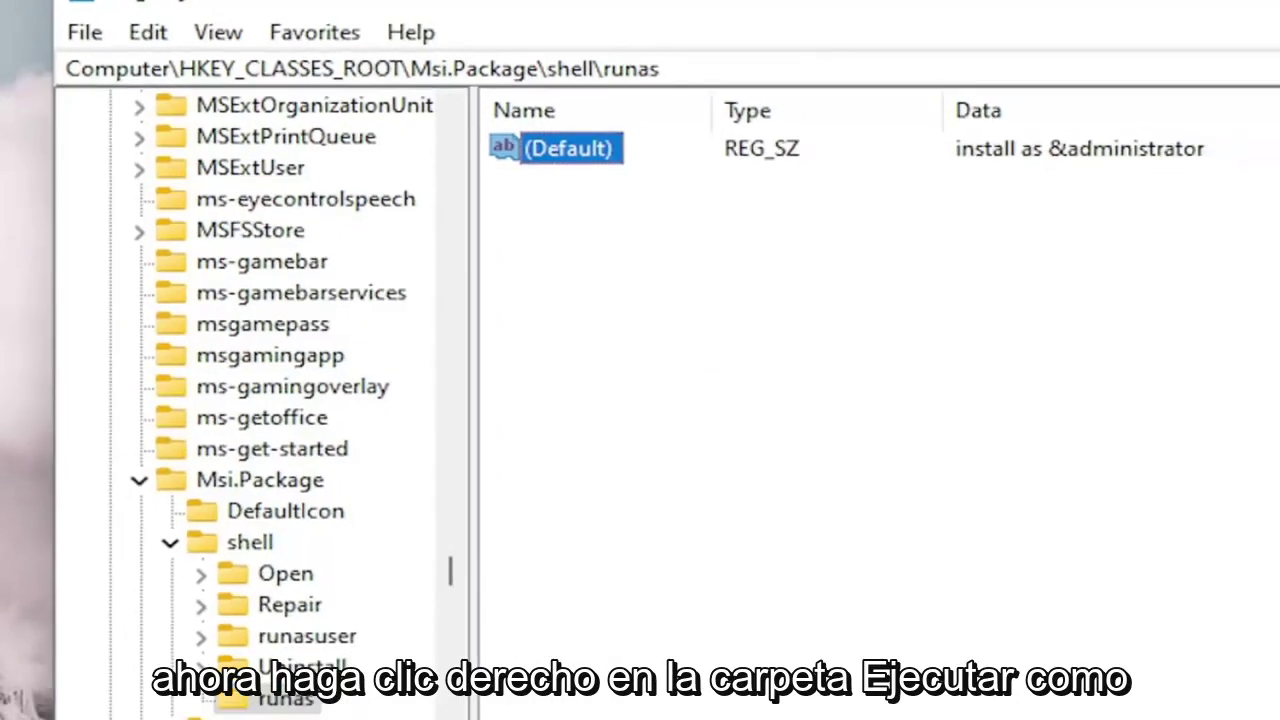
Create a subkey named command under Msi.Package\shell\runas and select its (Default) value.
{"action": "left_click", "coordinate": [288, 699]}
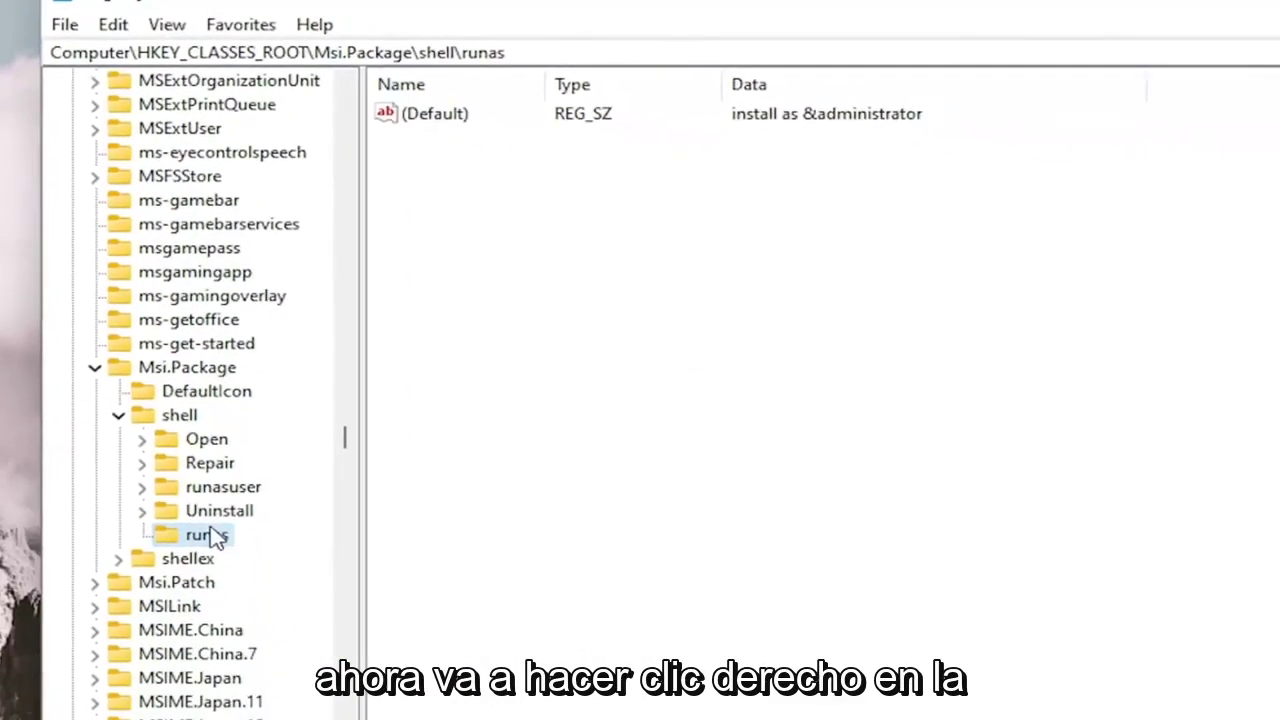
{"action": "right_click", "coordinate": [213, 543]}
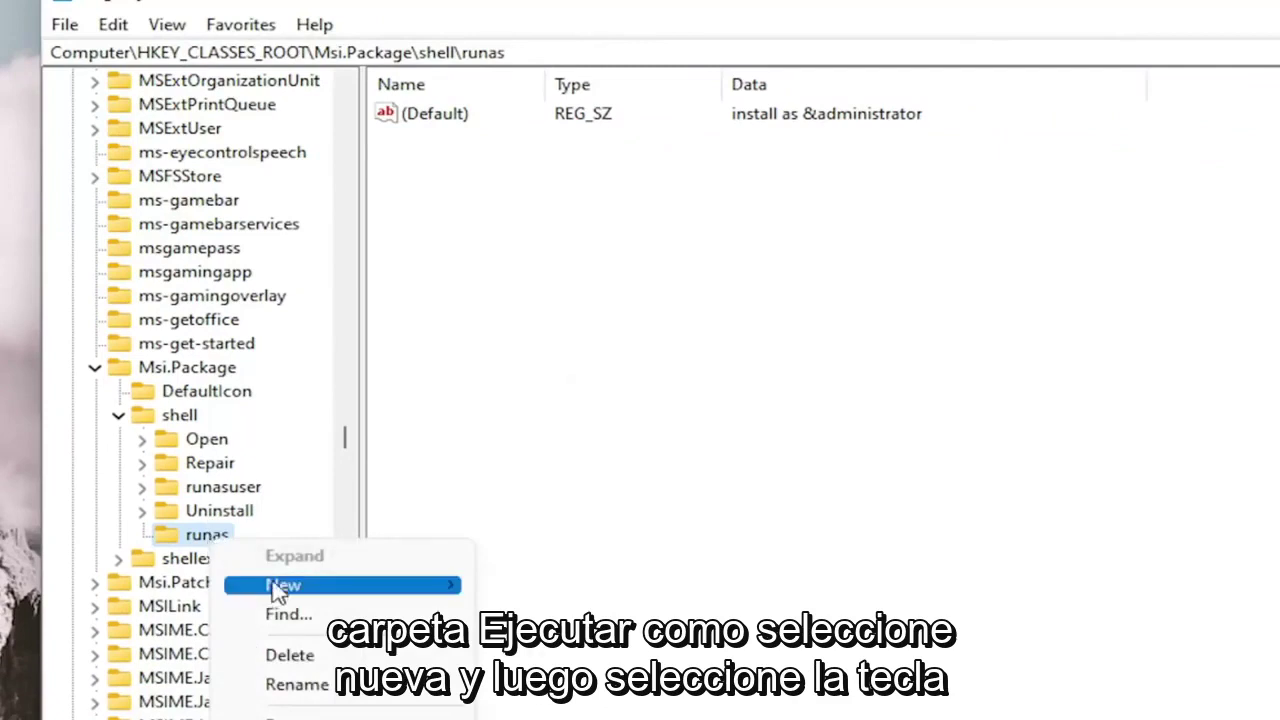
{"action": "mouse_move", "coordinate": [285, 590]}
{"action": "left_click", "coordinate": [537, 586]}
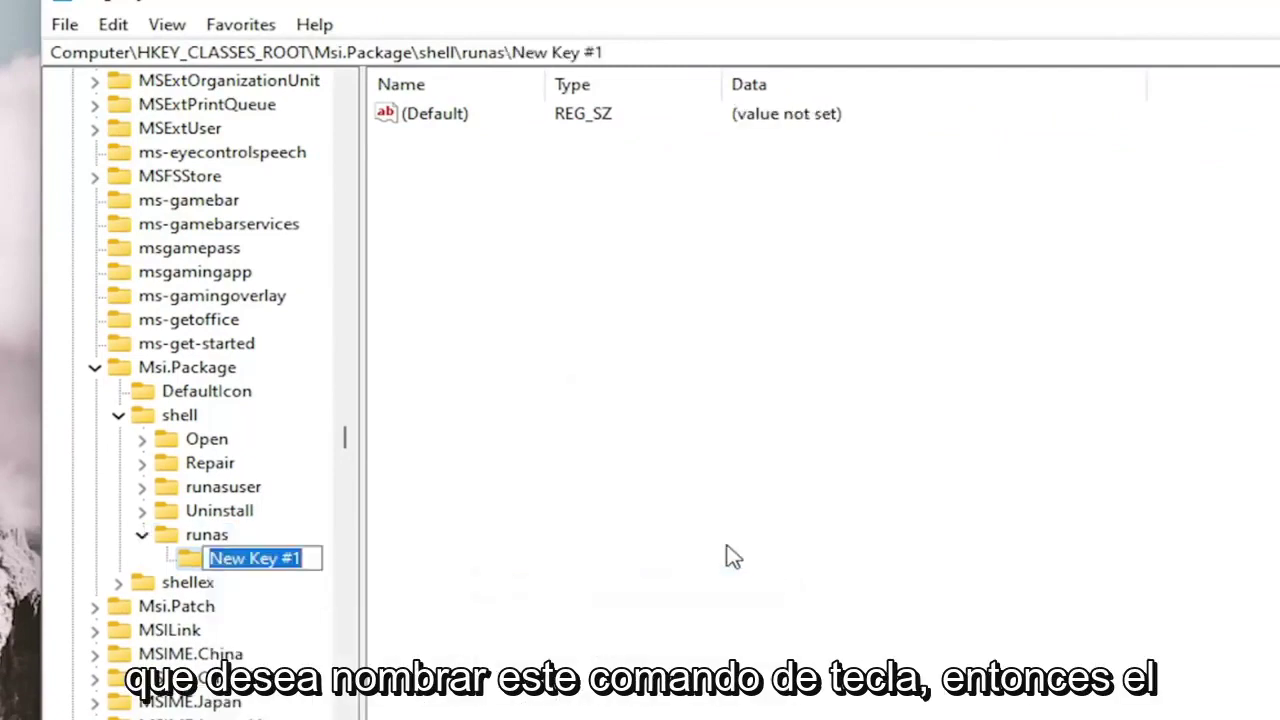
{"action": "type", "text": "command"}
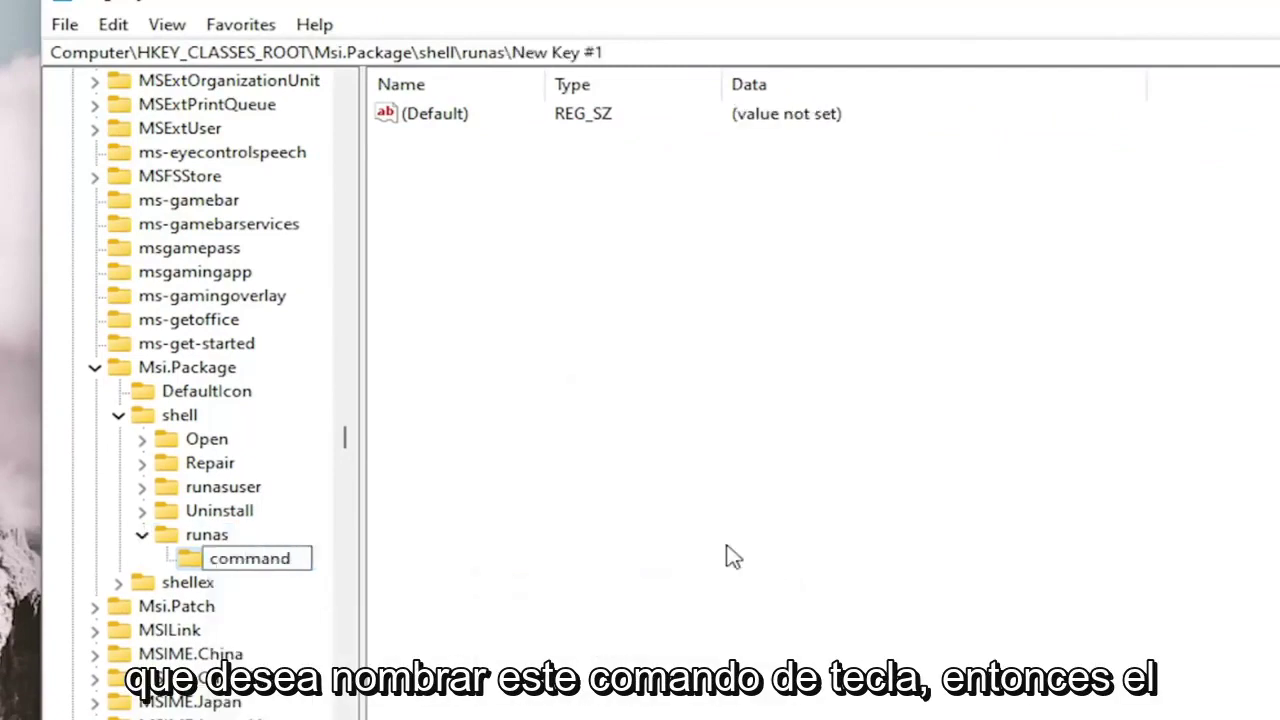
{"action": "key", "text": "Return"}
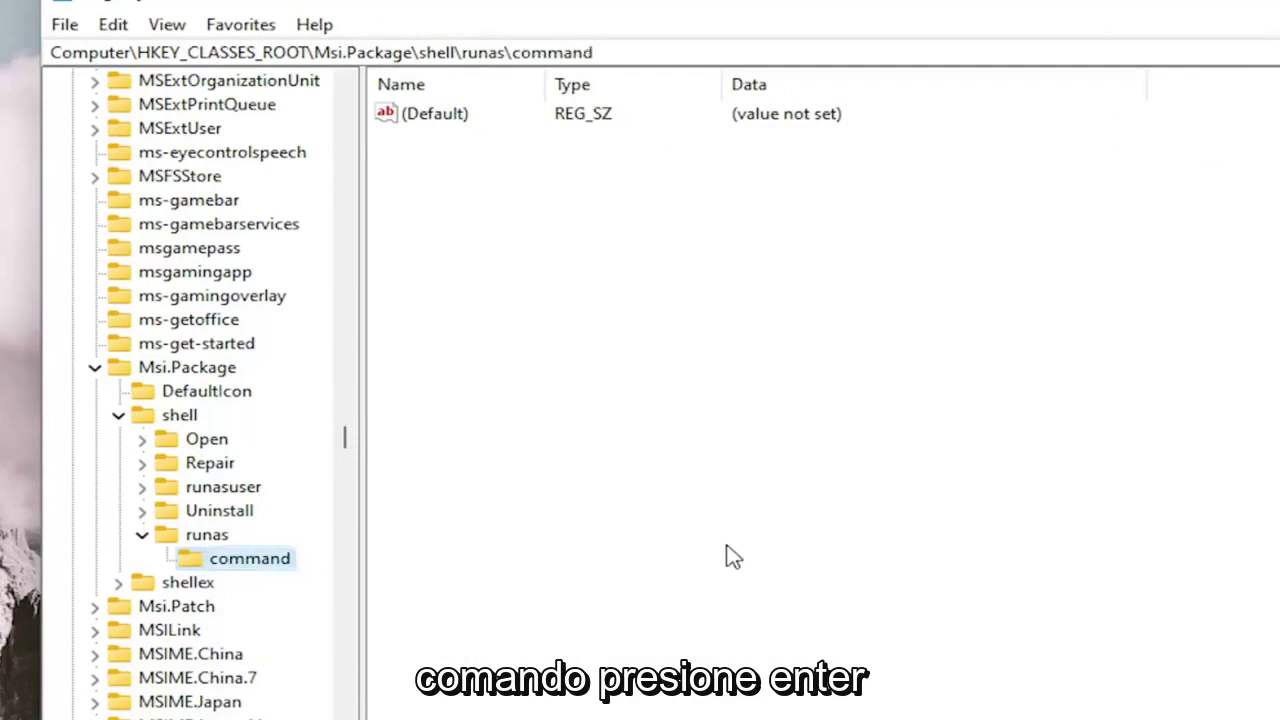
{"action": "left_click", "coordinate": [430, 113]}
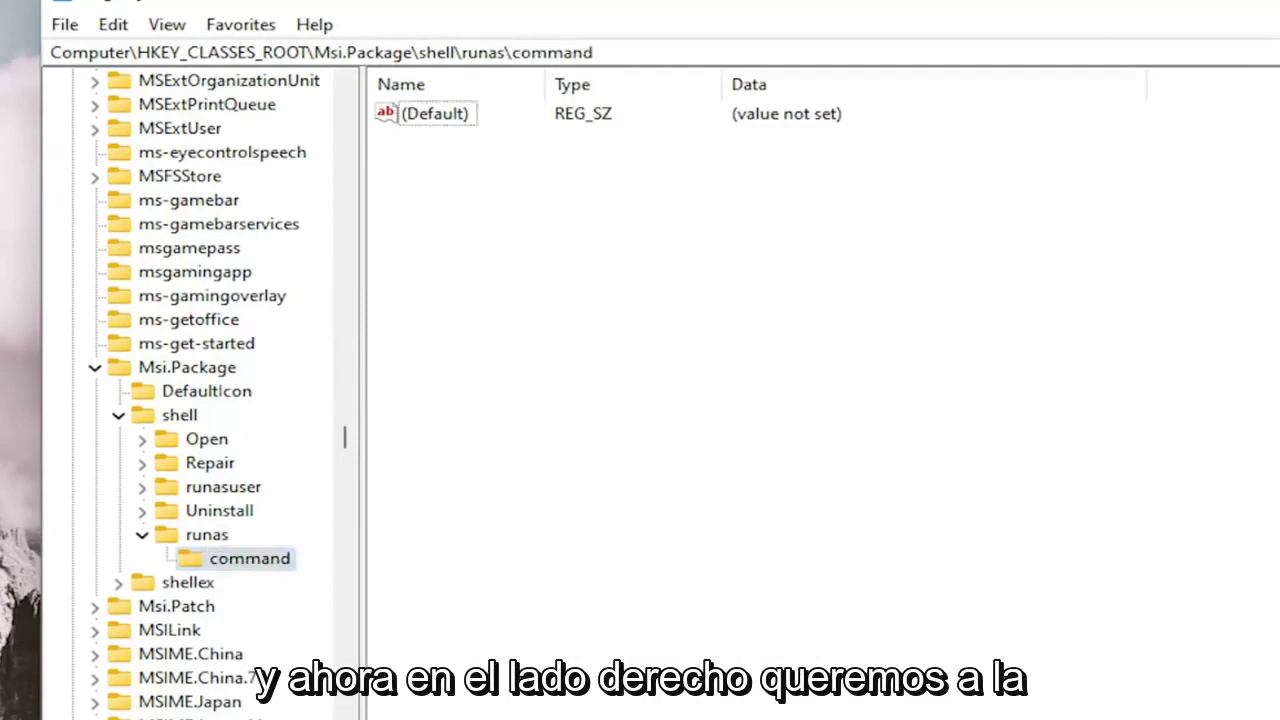
Paste msiexec /i "%1" into the command key's (Default) value, then collapse runas and shell.
{"action": "right_click", "coordinate": [440, 118]}
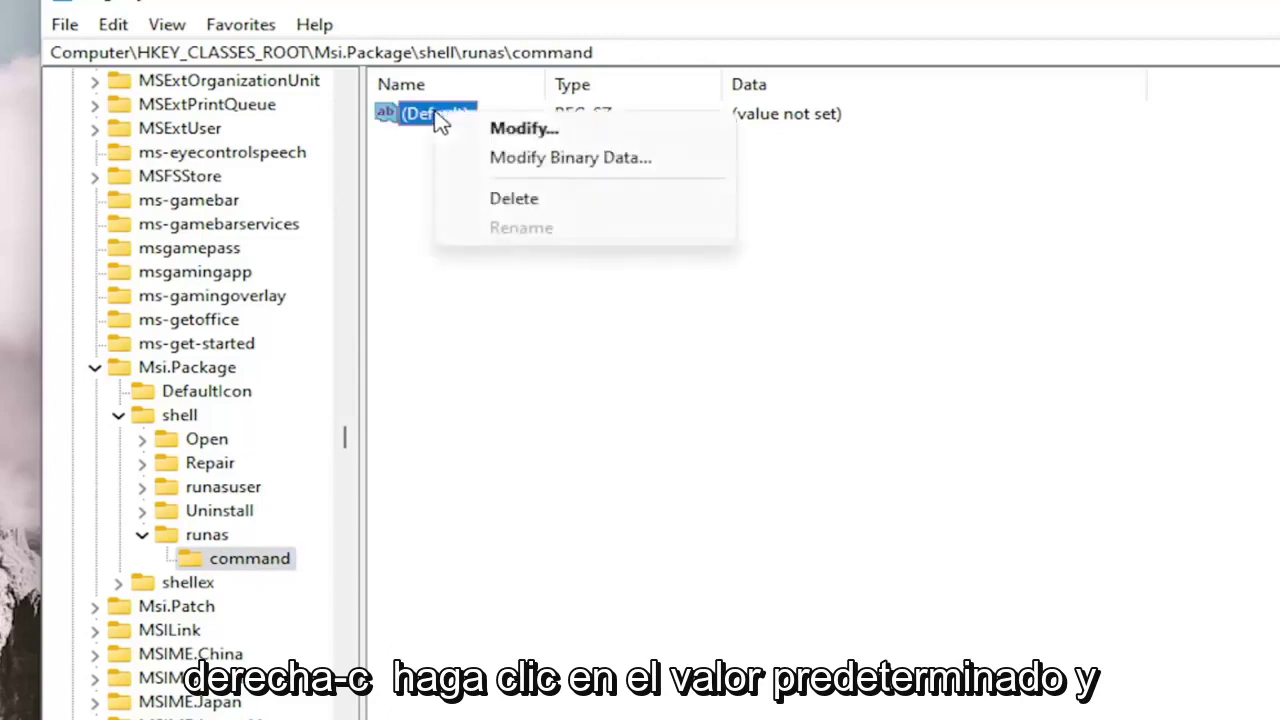
{"action": "left_click", "coordinate": [496, 130]}
{"action": "right_click", "coordinate": [185, 245]}
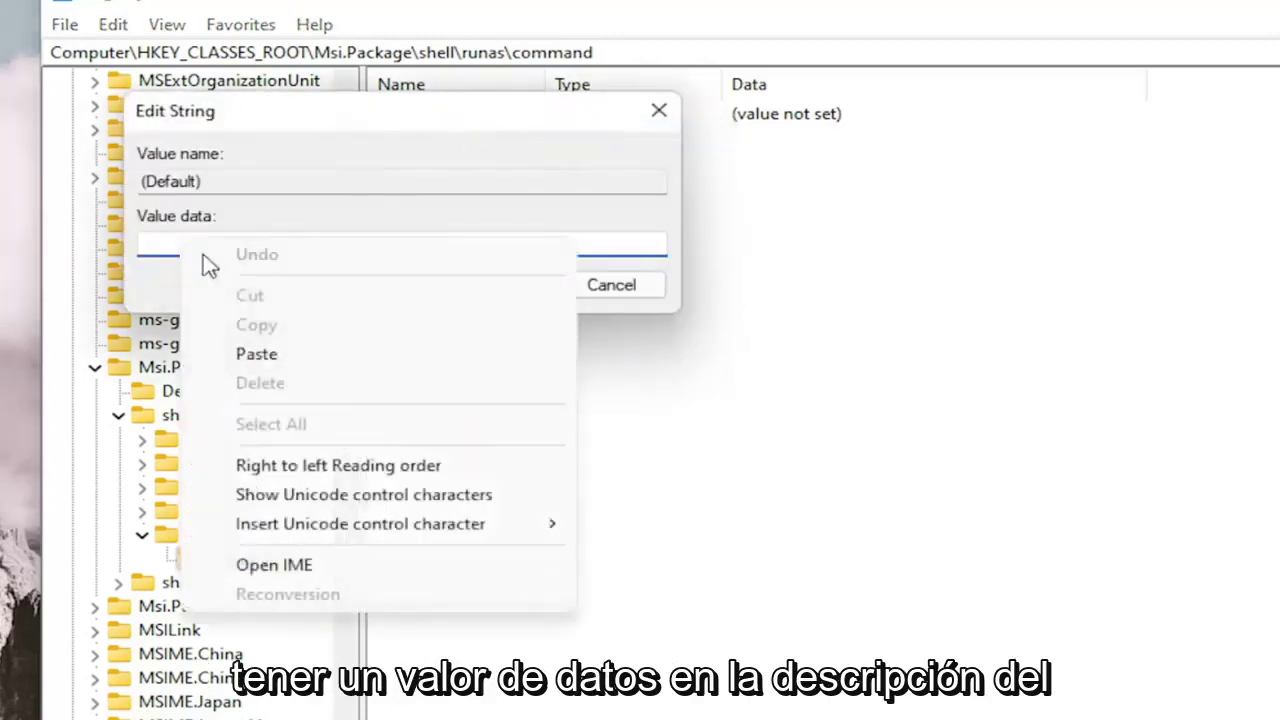
{"action": "left_click", "coordinate": [257, 356]}
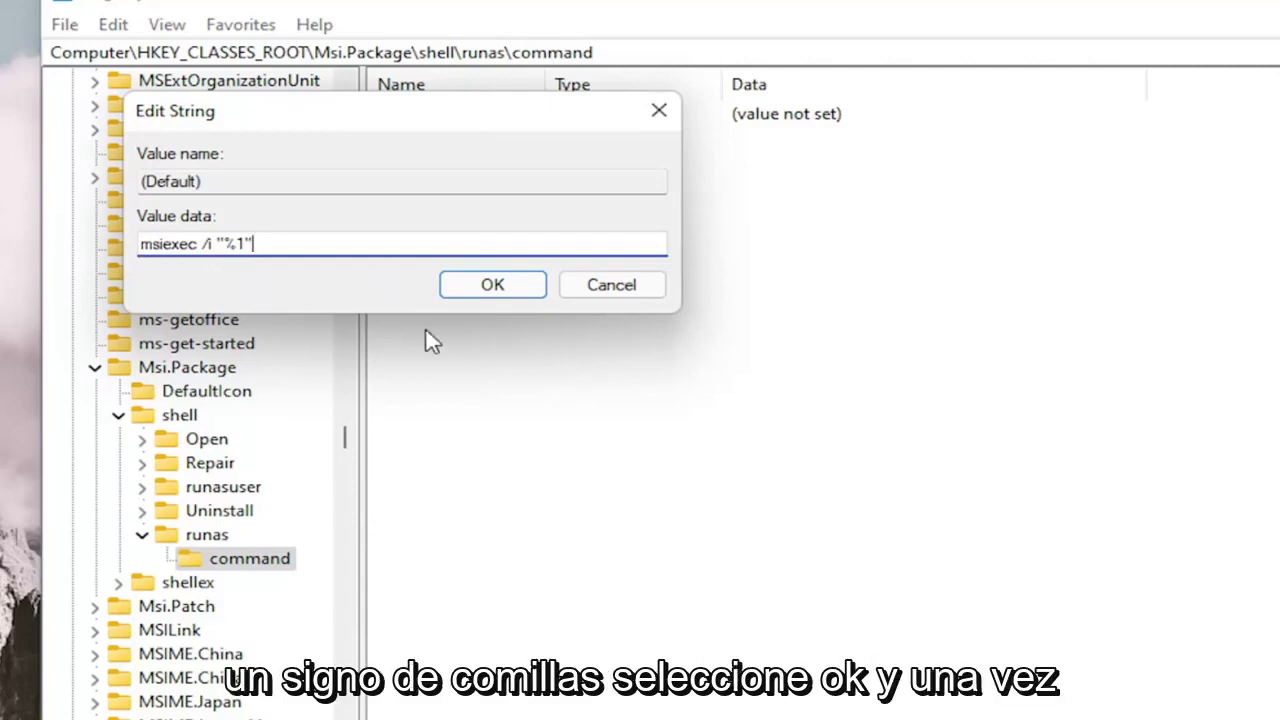
{"action": "left_click", "coordinate": [514, 286]}
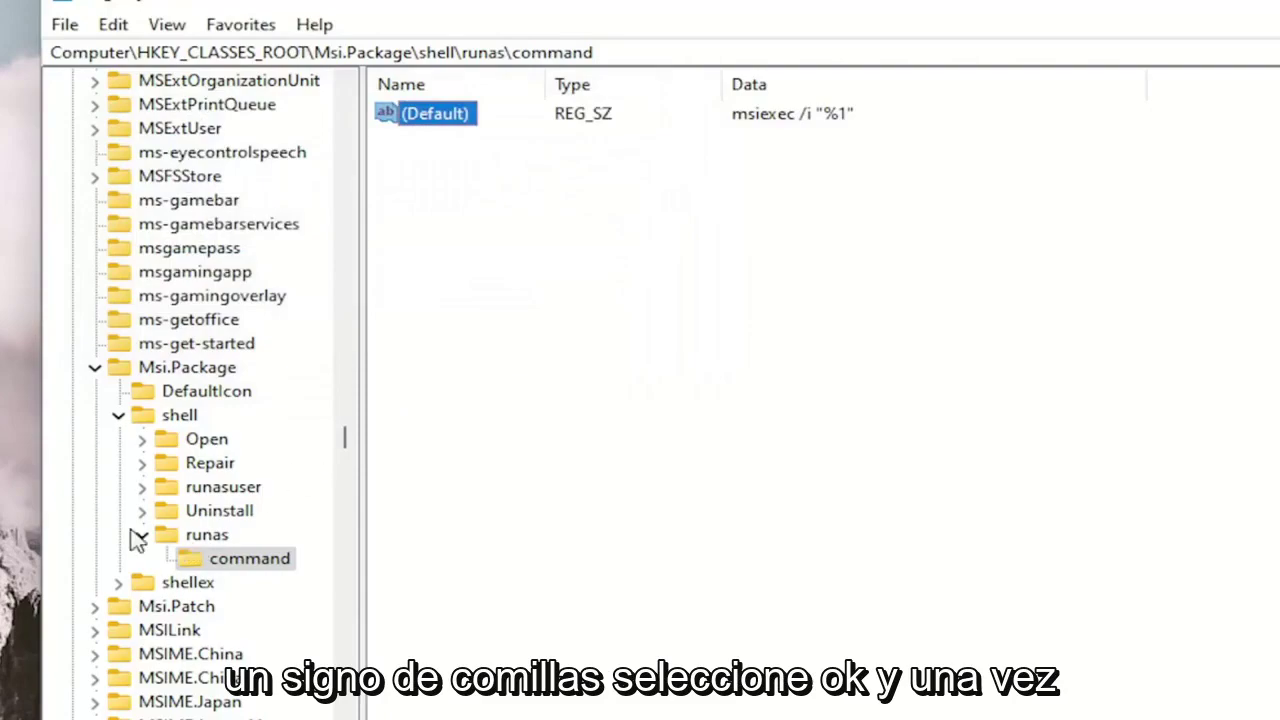
{"action": "left_click", "coordinate": [142, 536]}
{"action": "left_click", "coordinate": [119, 415]}
Collapse Msi.Package and HKEY_CLASSES_ROOT, then close Registry Editor.
{"action": "left_click", "coordinate": [95, 367]}
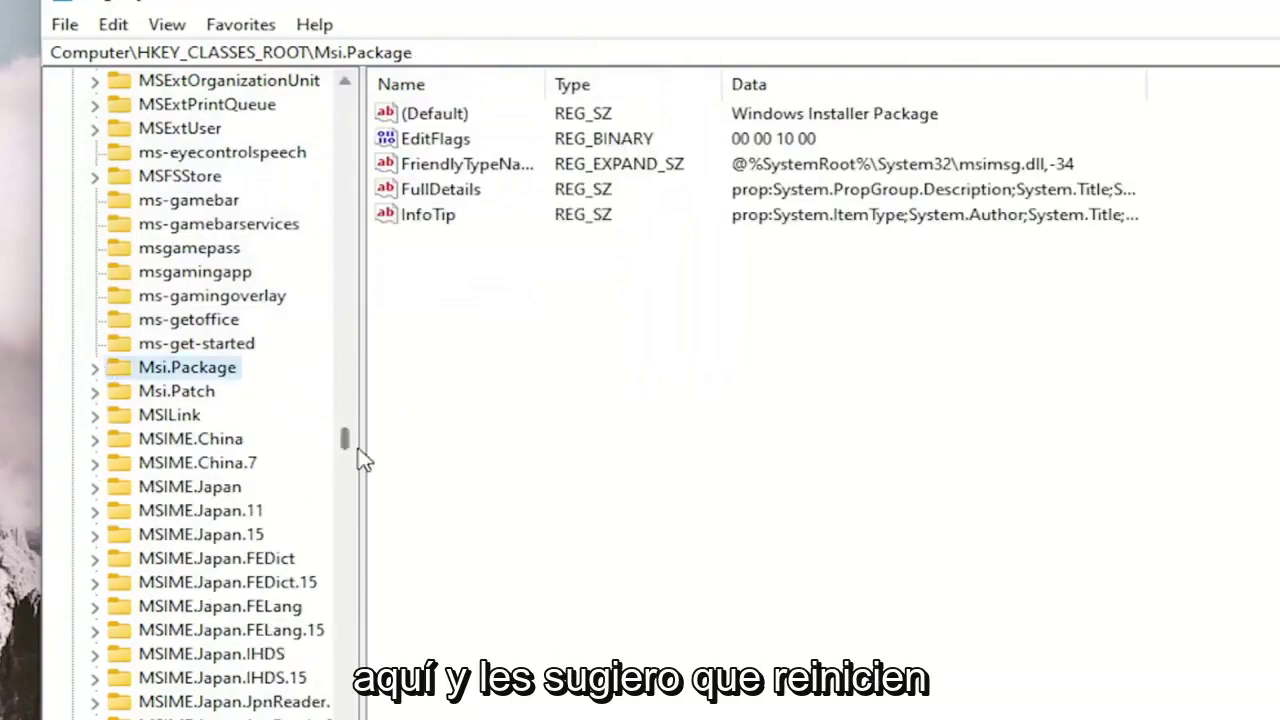
{"action": "left_click_drag", "start_coordinate": [343, 449], "coordinate": [342, 117]}
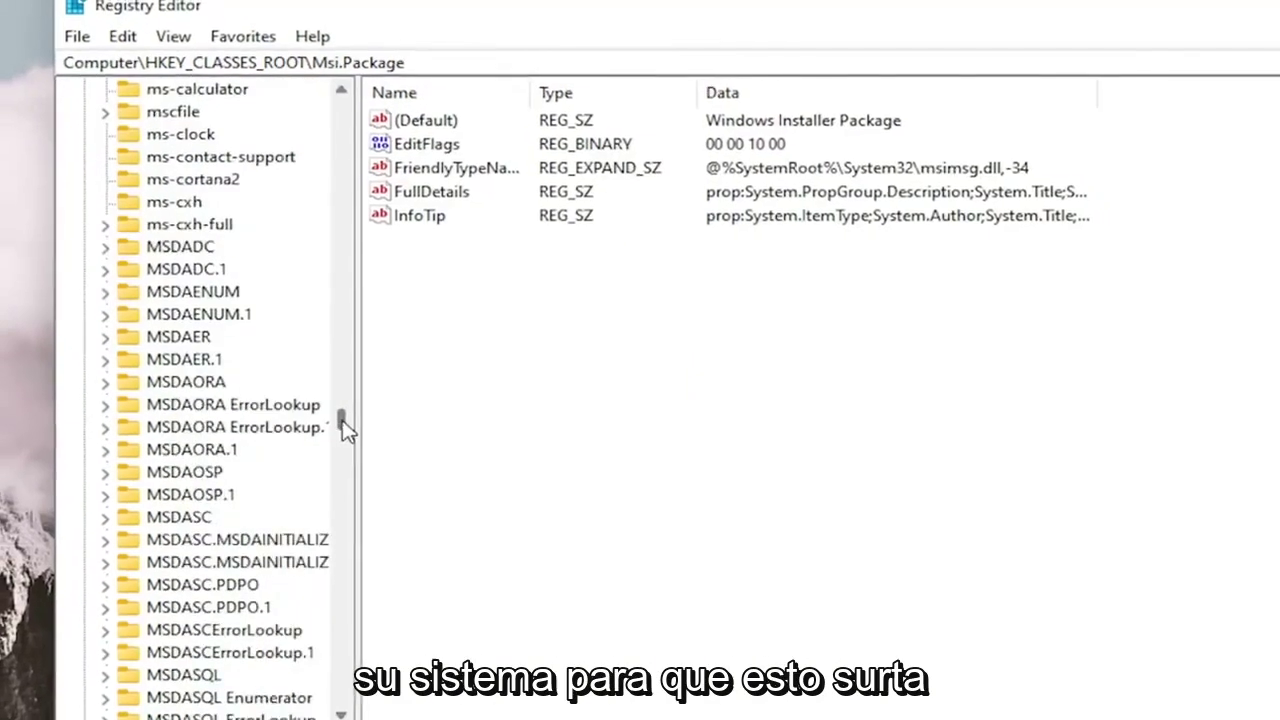
{"action": "left_click", "coordinate": [94, 112]}
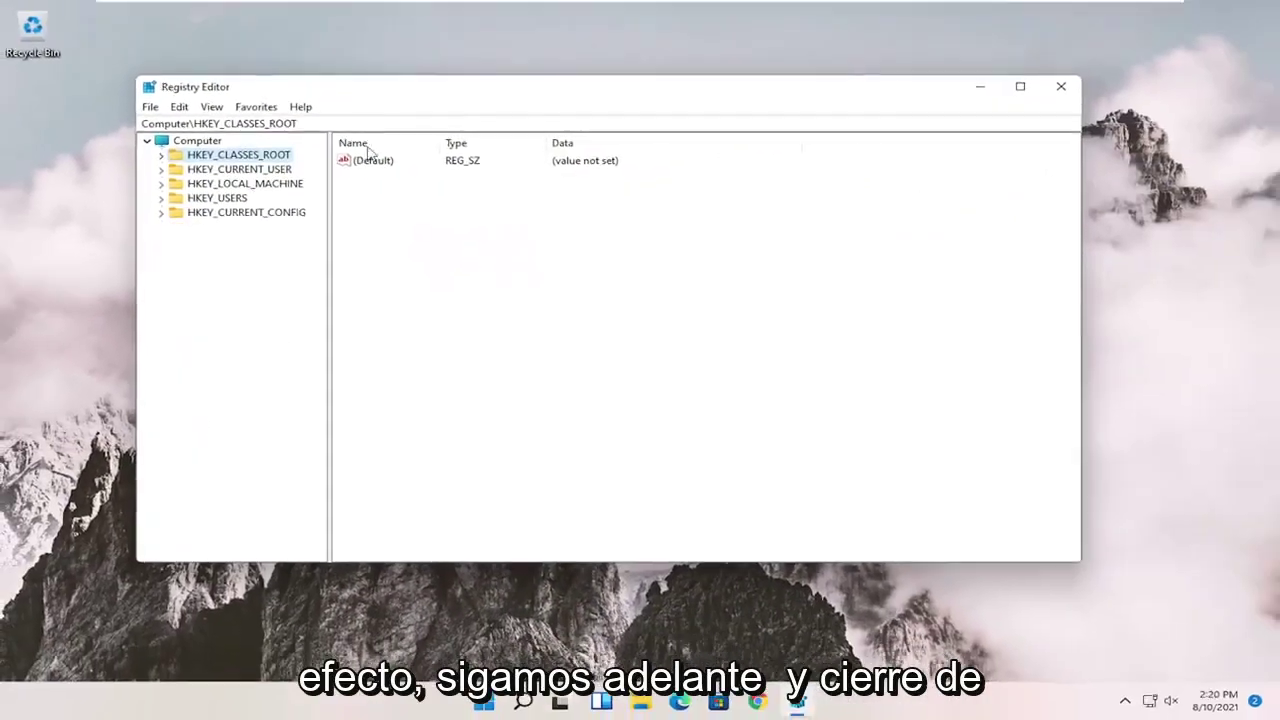
{"action": "left_click", "coordinate": [1061, 87]}
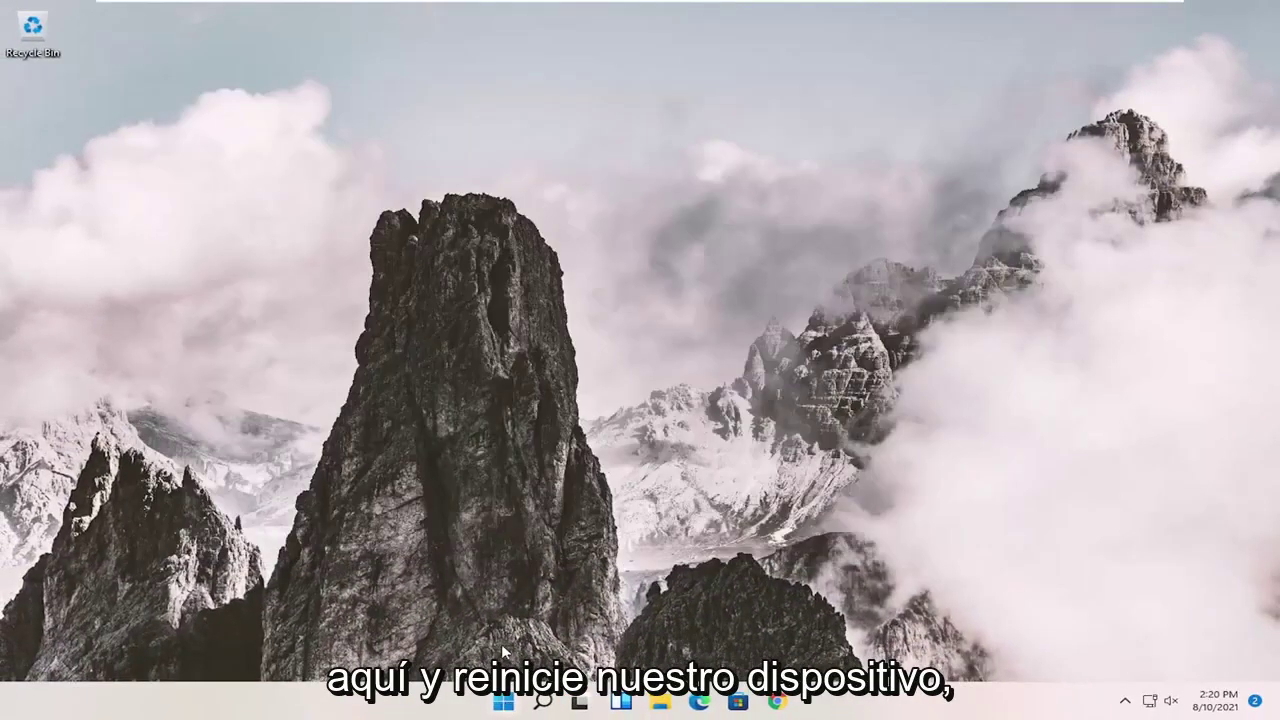
Restart the computer from the Start button's shut down or sign out menu.
{"action": "right_click", "coordinate": [503, 702]}
{"action": "mouse_move", "coordinate": [504, 640]}
{"action": "left_click", "coordinate": [650, 666]}
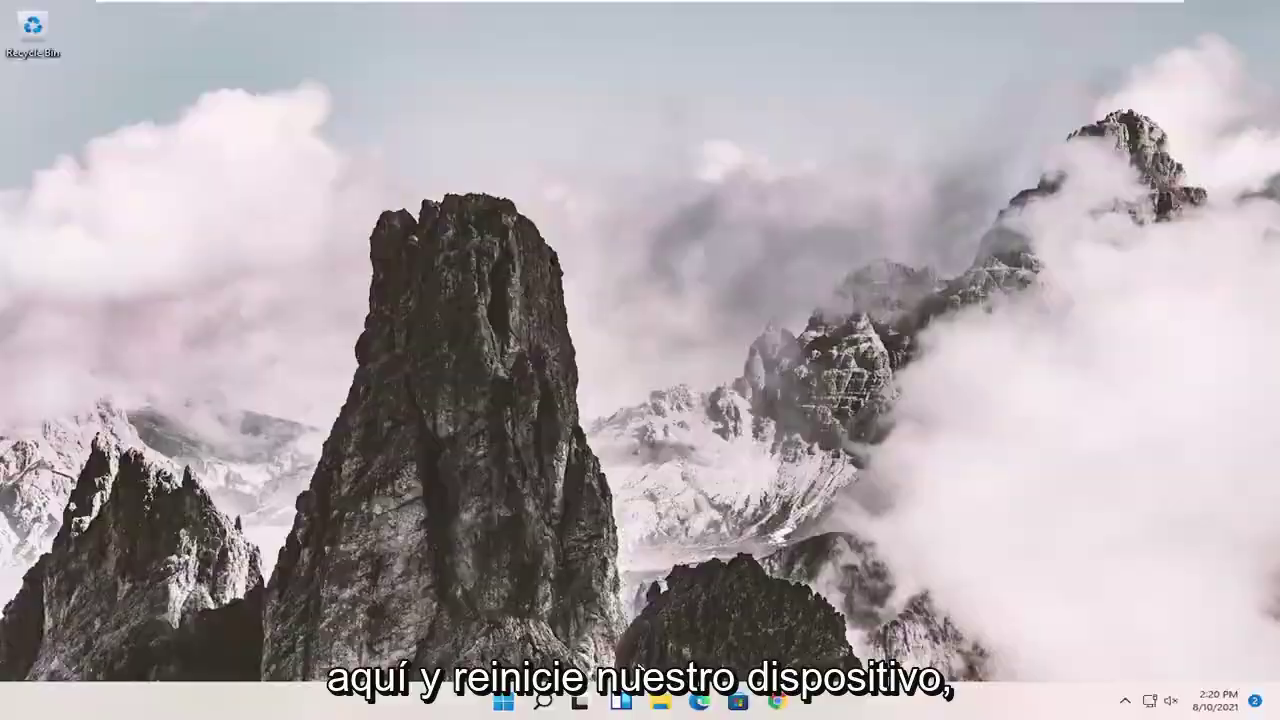